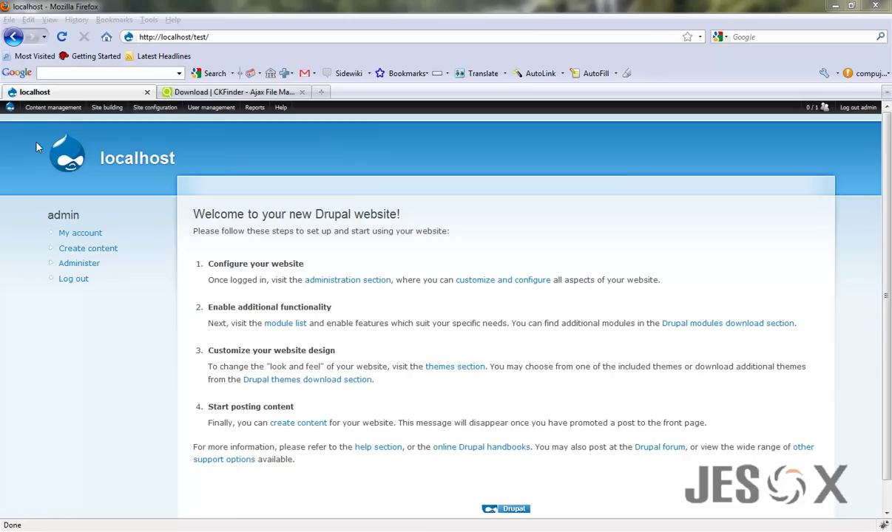
Open the form for creating a new Page, and view the CKFinder download page for PHP.
mouse_move(46, 108)
mouse_move(66, 156)
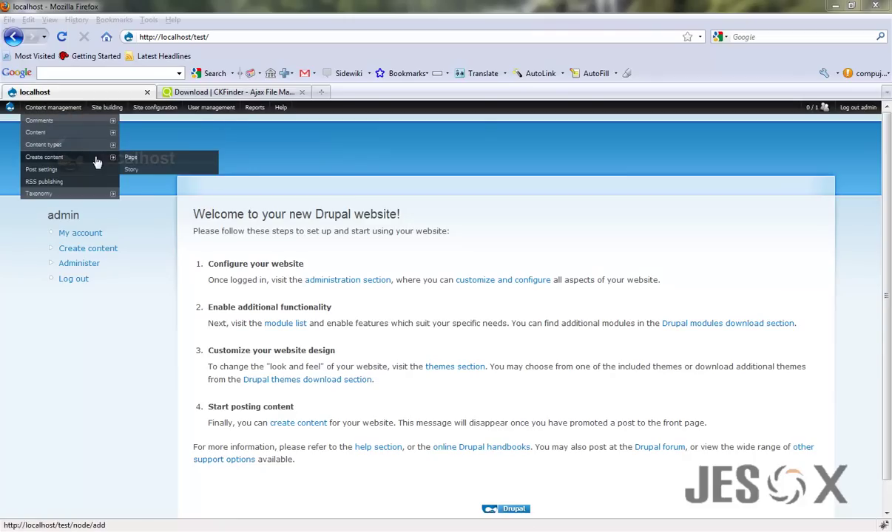
left_click(129, 159)
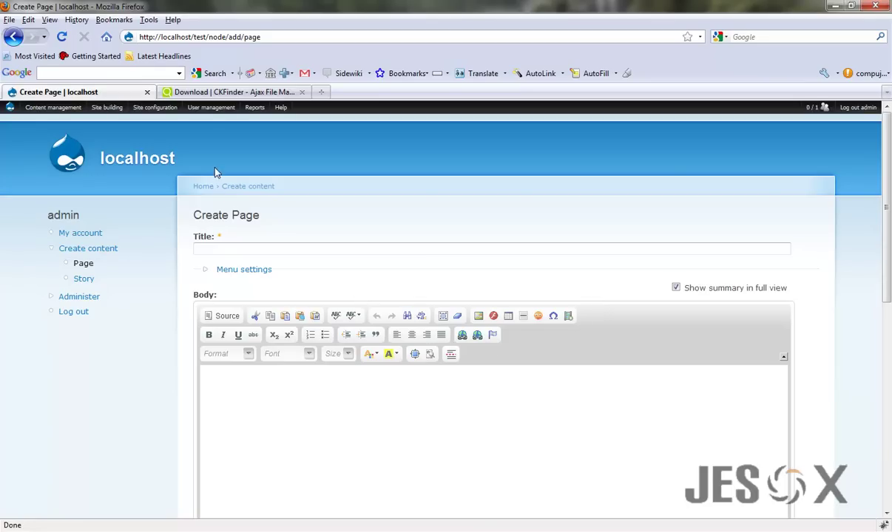
left_click(197, 92)
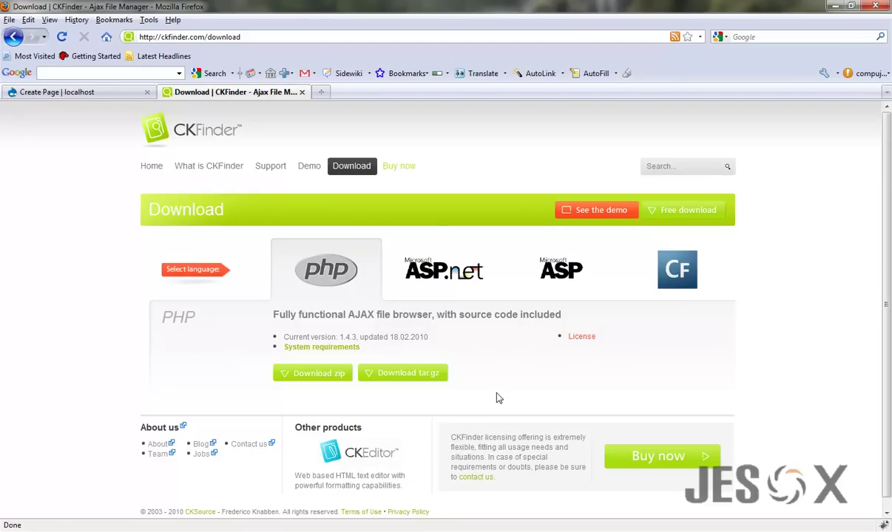
scroll(501, 398, "down", 1)
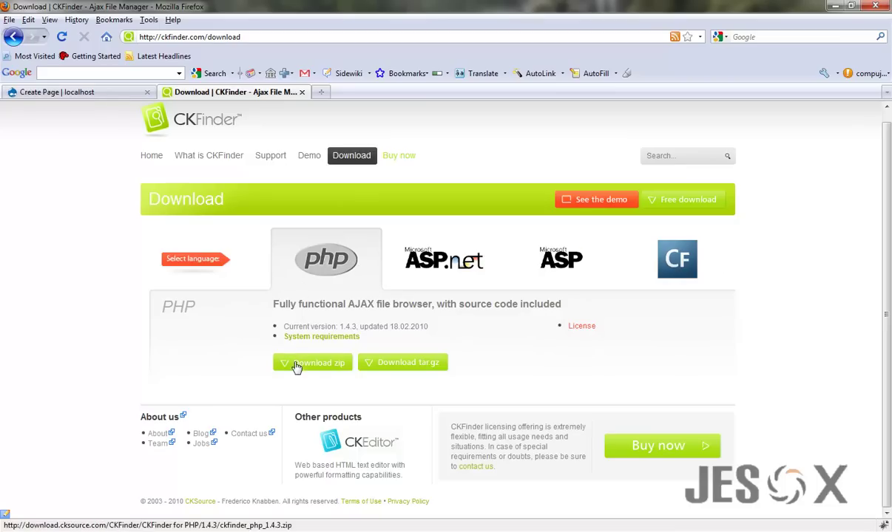
Put ckfinder_php_1.4.3.zip from the site's modules folder into the ckeditor module folder and extract it there.
key("alt+Tab")
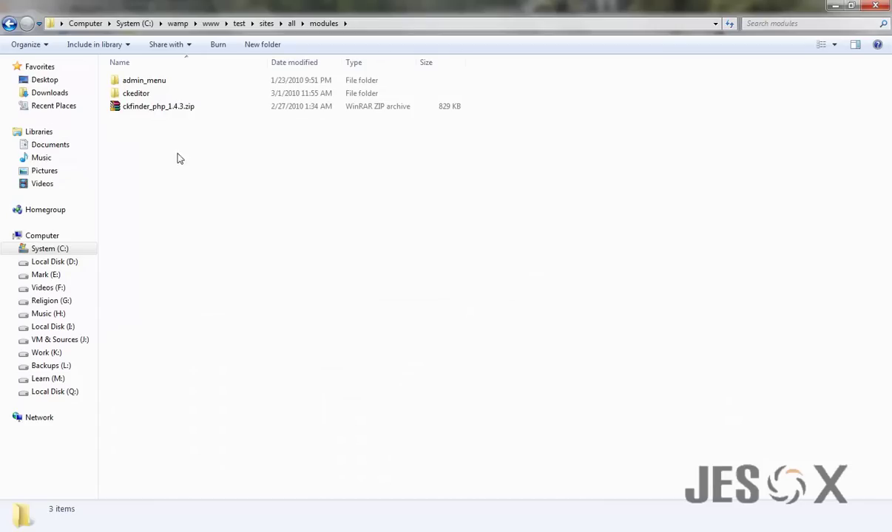
left_click(148, 111)
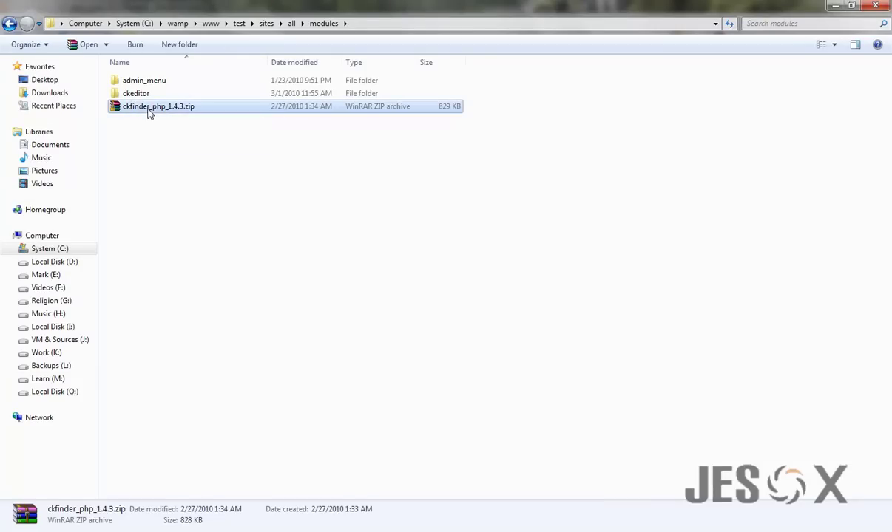
double_click(135, 93)
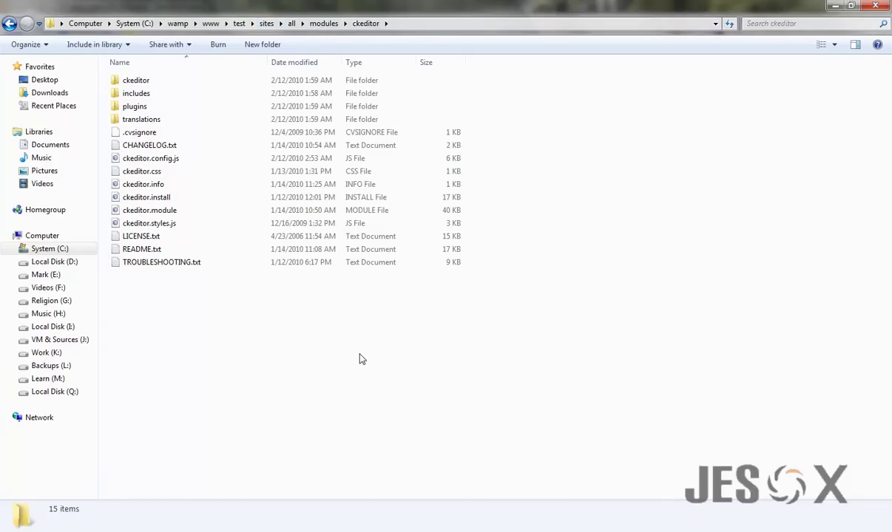
key("ctrl+v")
right_click(147, 236)
left_click(177, 263)
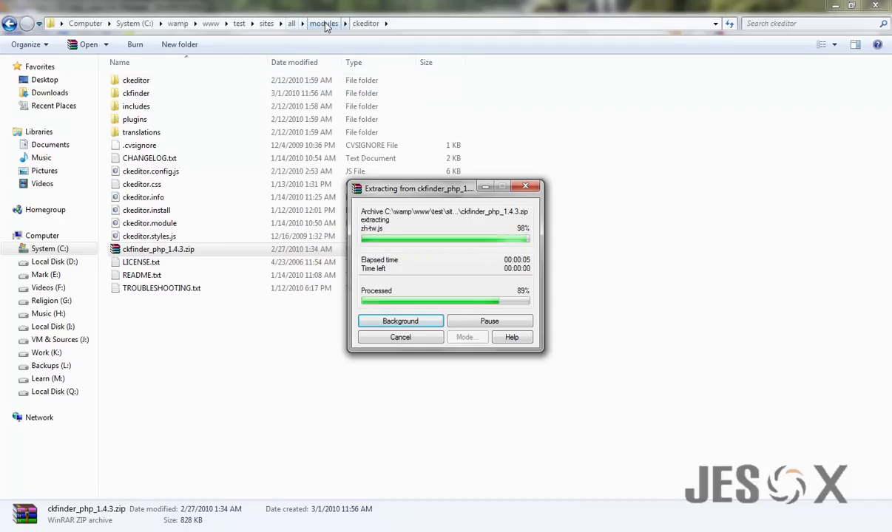
Open config.php from the extracted ckfinder folder and delete the whole CheckAuthentication() function.
left_click(135, 95)
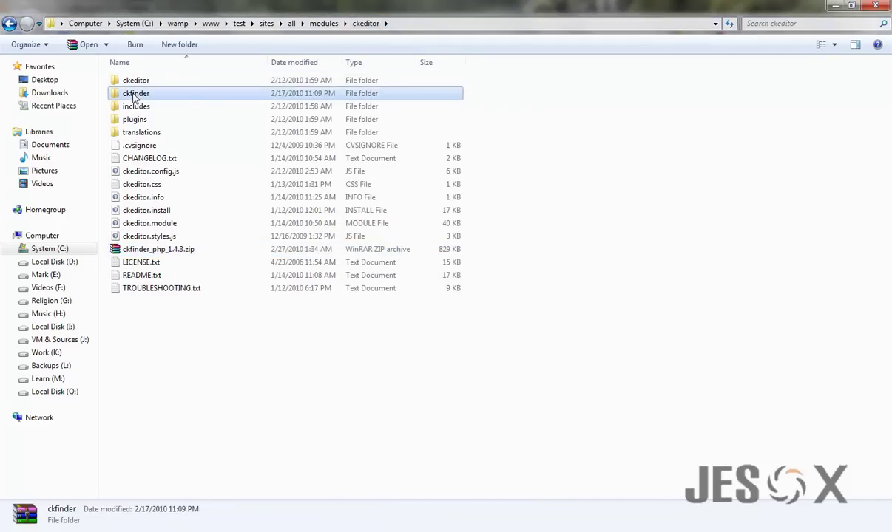
double_click(134, 96)
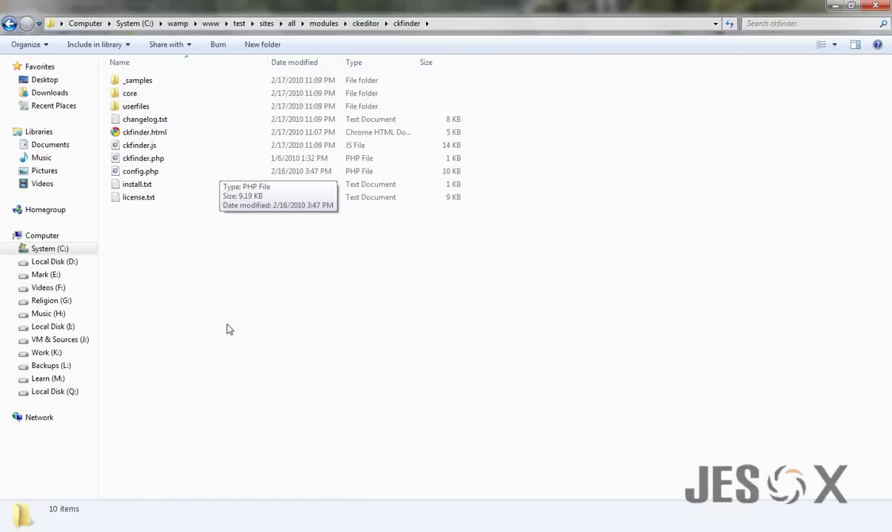
double_click(154, 173)
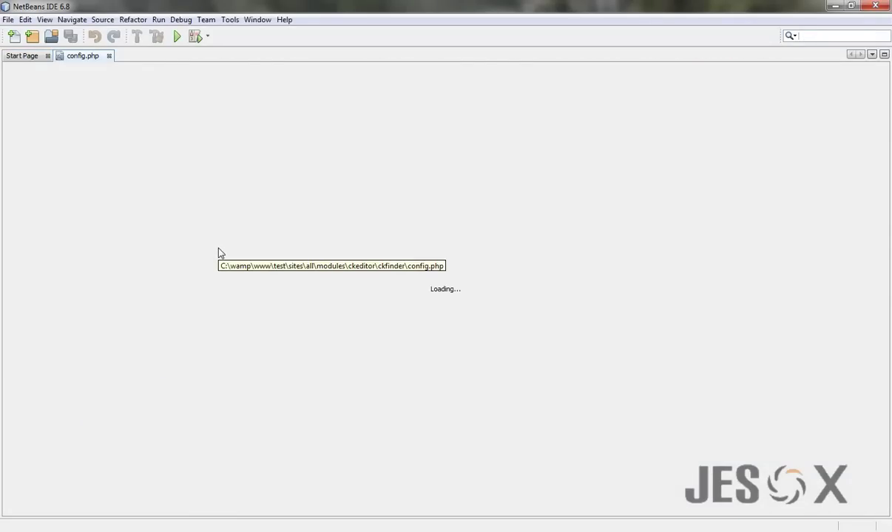
scroll(162, 302, "down", 3)
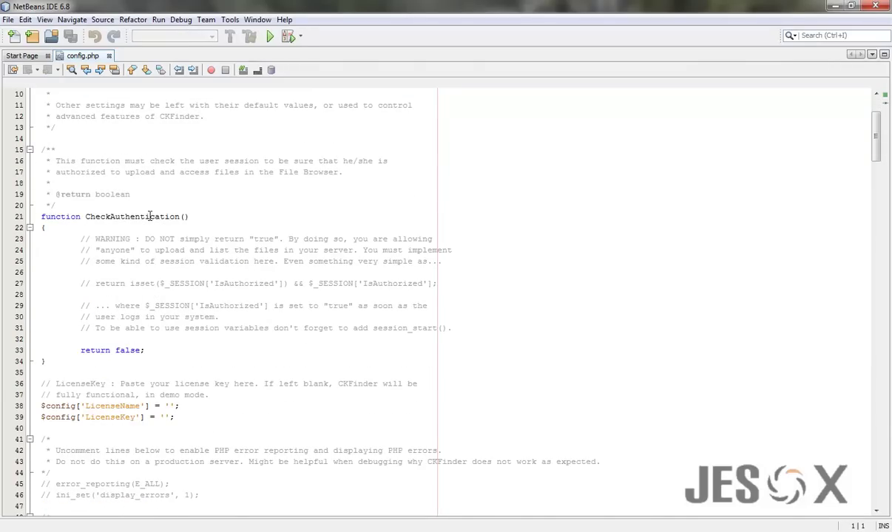
left_click_drag(42, 217, 133, 365)
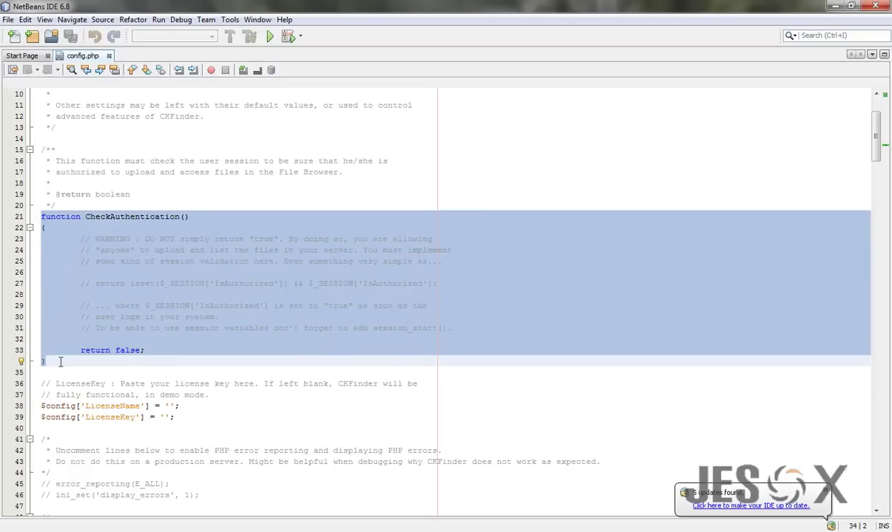
key("BackSpace")
key("BackSpace")
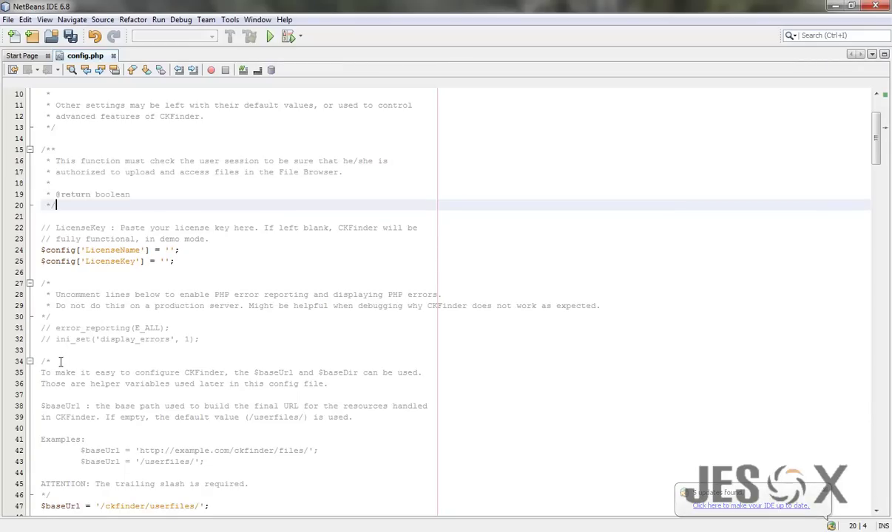
Check the $baseUrl and $baseDir settings in config.php, and open README.txt from the ckeditor module folder.
scroll(192, 300, "down", 5)
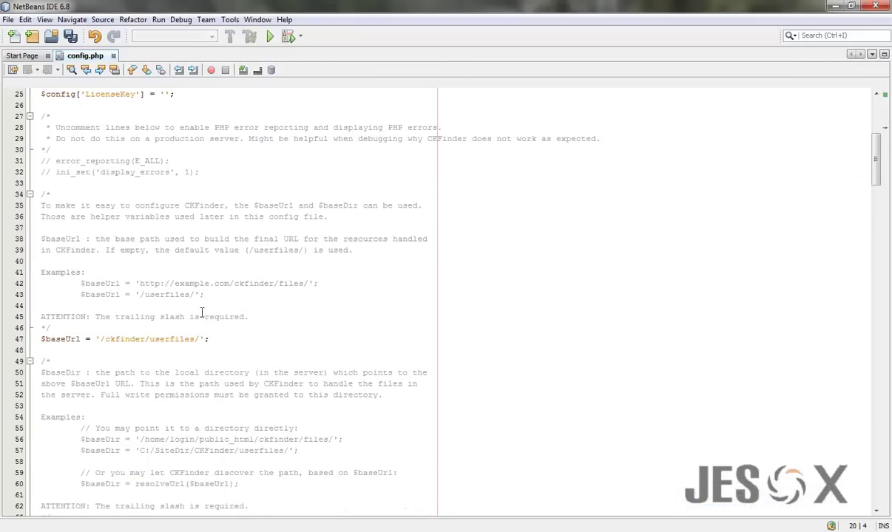
scroll(103, 348, "down", 2)
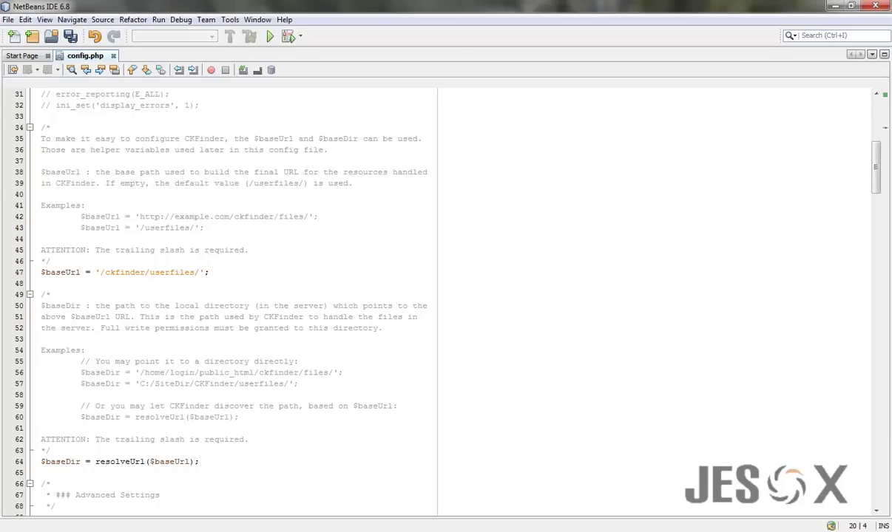
key("alt+Tab")
left_click(213, 273)
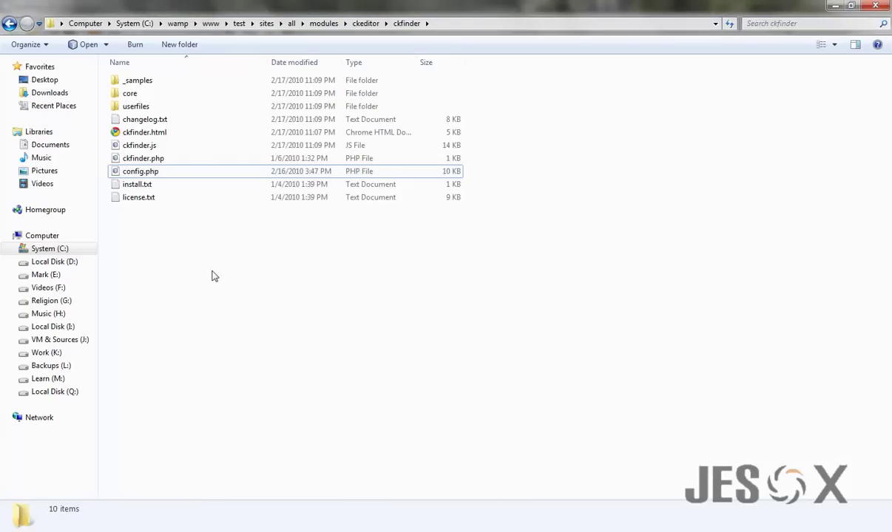
left_click(362, 23)
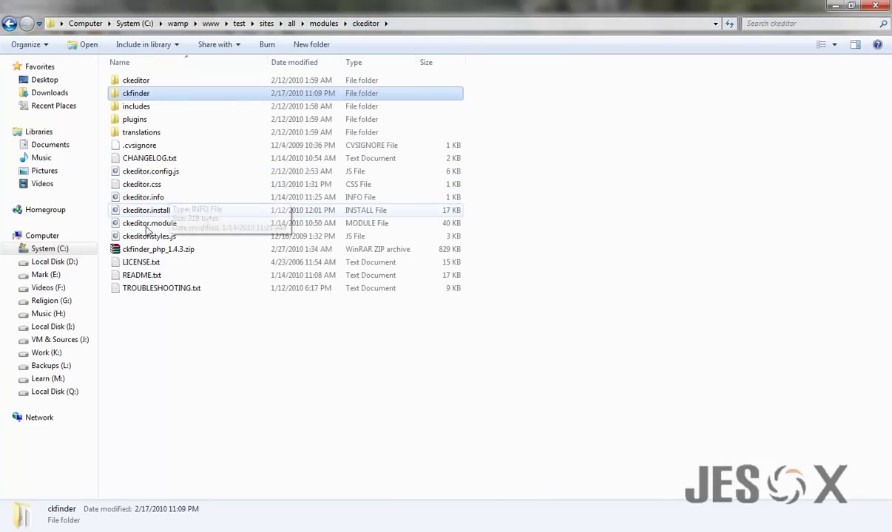
left_click(156, 276)
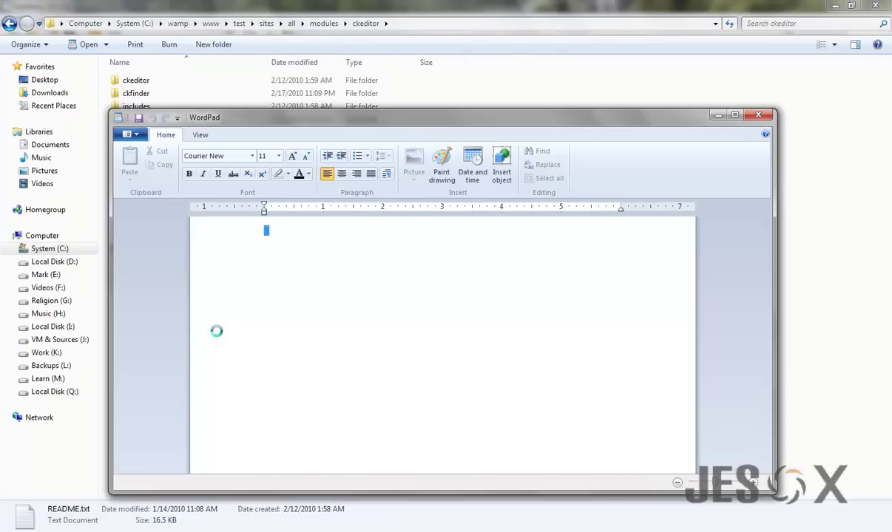
Find the CKFinder configuration instructions in README.txt and copy the require_once line for '../../../../includes/filemanager.config.php'.
scroll(436, 348, "down", 20)
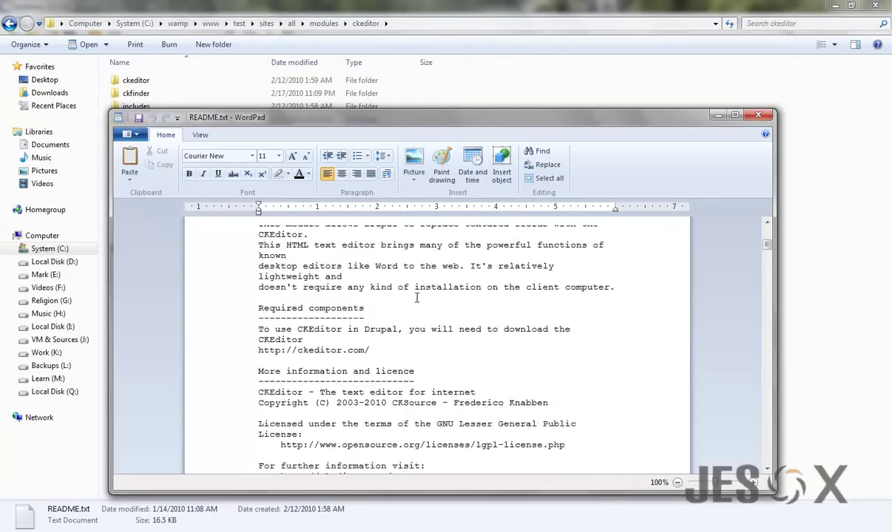
left_click_drag(767, 268, 767, 302)
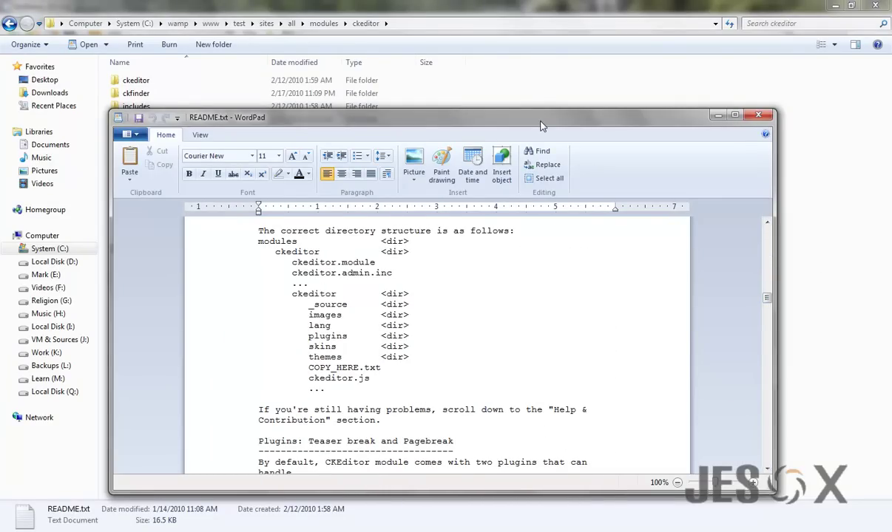
double_click(510, 116)
scroll(427, 215, "down", 3)
scroll(426, 219, "down", 20)
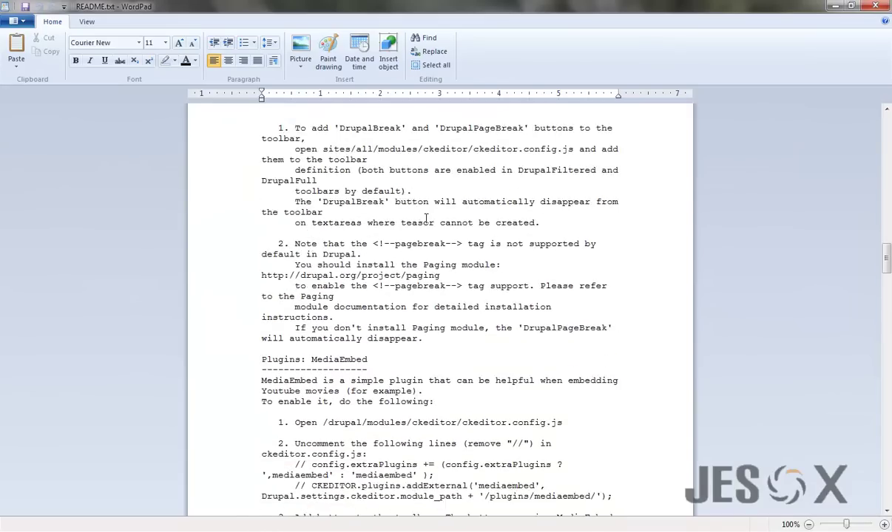
scroll(426, 216, "down", 12)
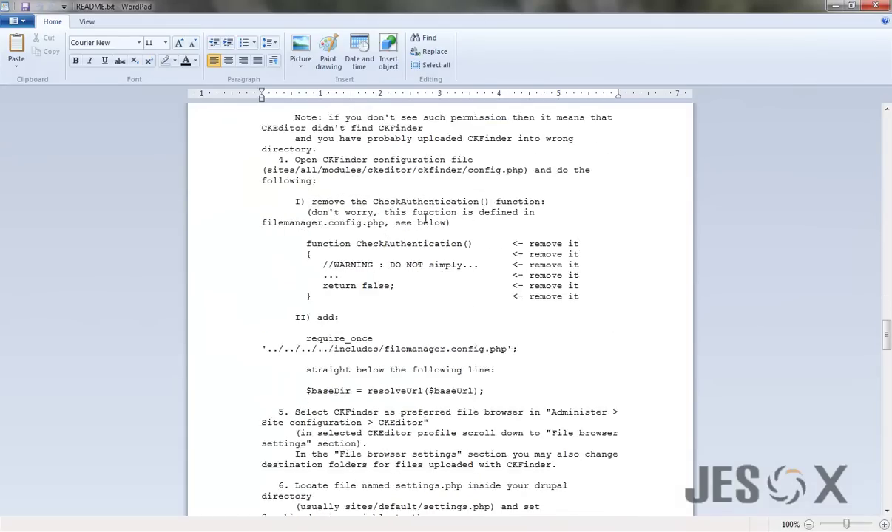
left_click_drag(308, 131, 520, 139)
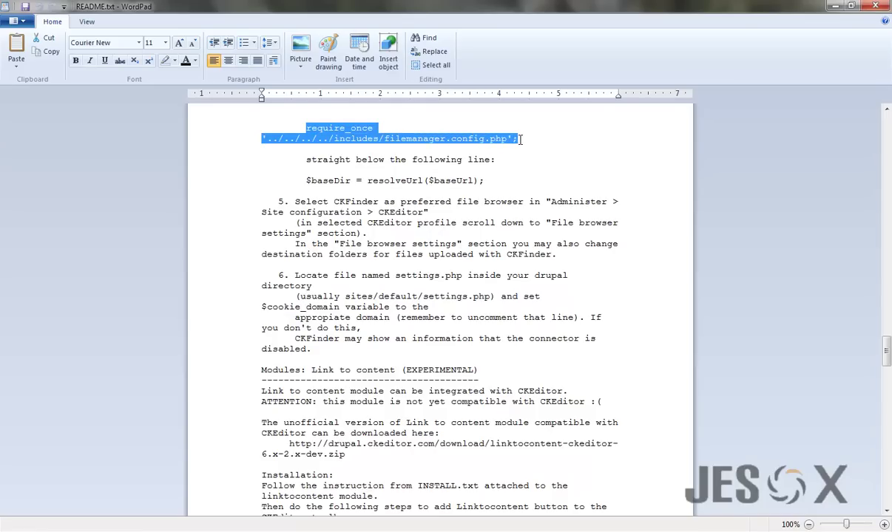
right_click(475, 132)
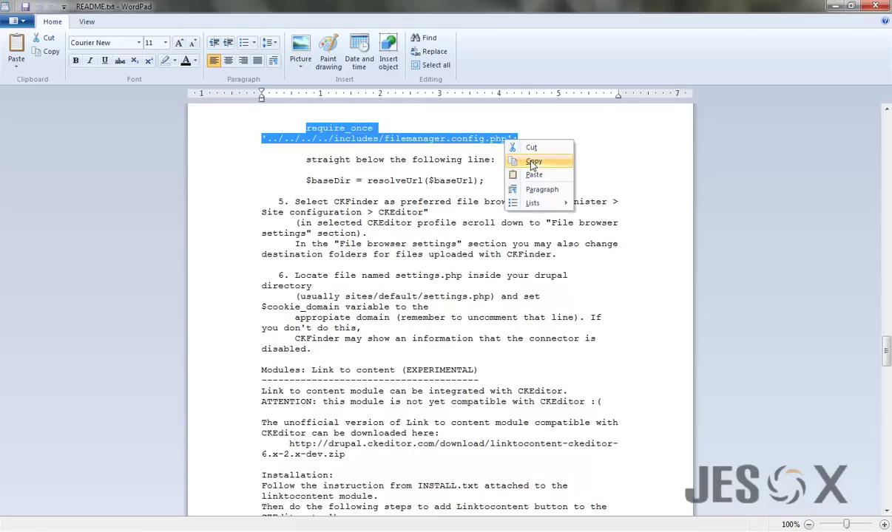
left_click(502, 153)
Insert the copied require_once line below the $baseUrl assignment in config.php, set off by a blank line, and save the file.
key("alt+Tab")
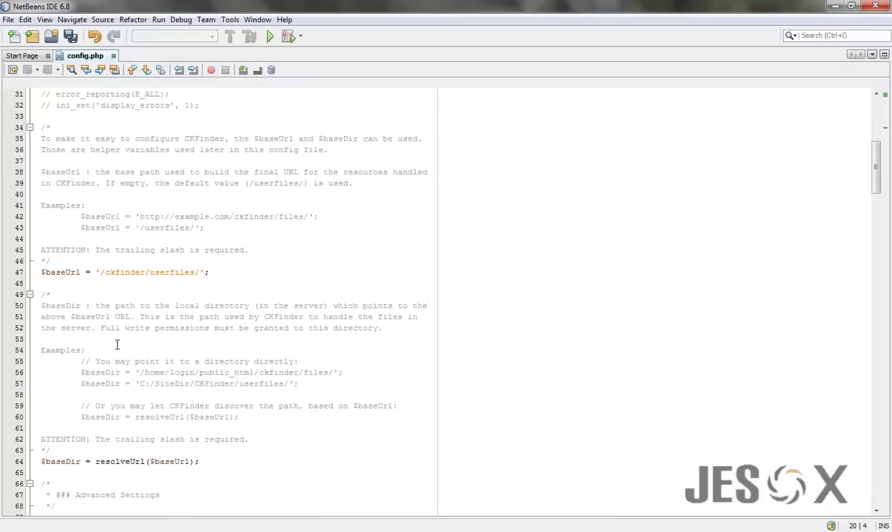
left_click(226, 272)
key("Return")
key("Return")
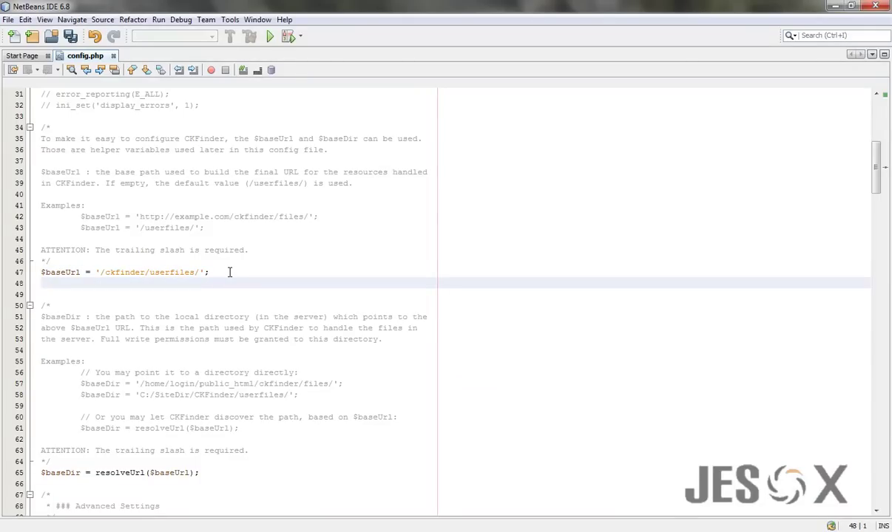
key("ctrl+v")
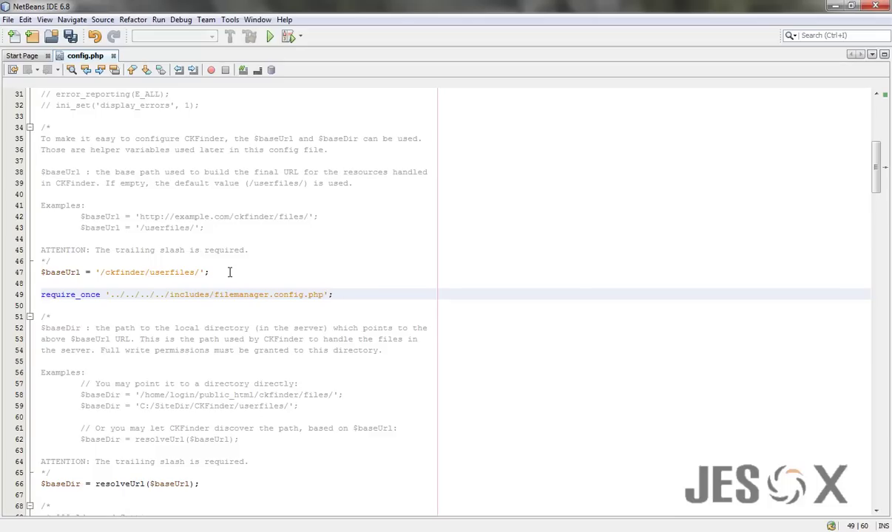
key("ctrl+s")
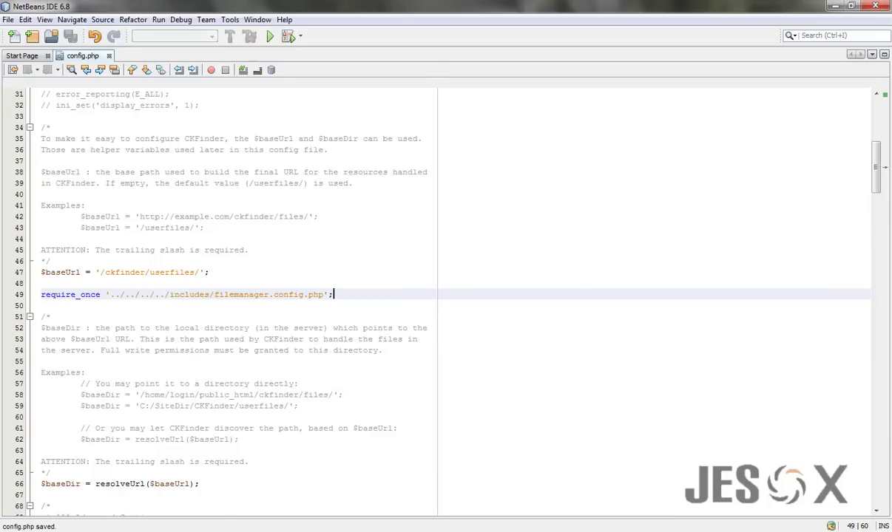
Open settings.php from the sites/default folder and locate the $cookie_domain setting.
key("alt+Tab")
left_click(201, 349)
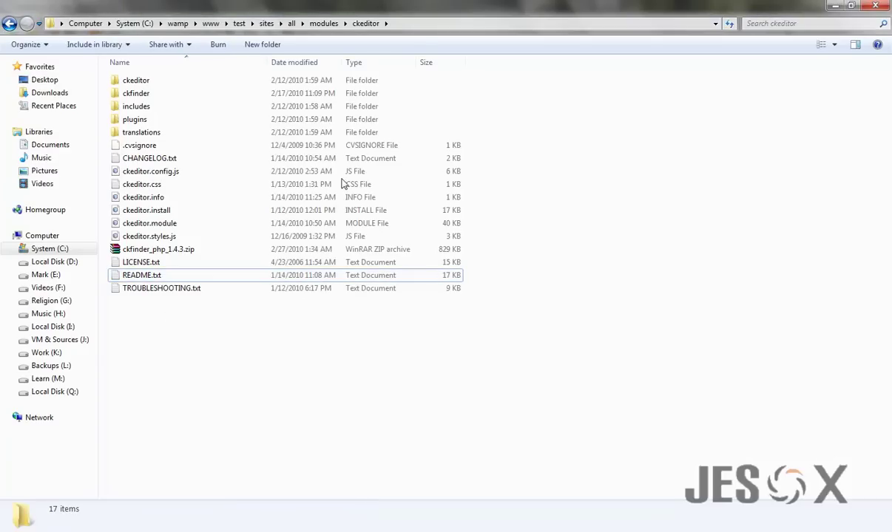
left_click(267, 24)
double_click(141, 94)
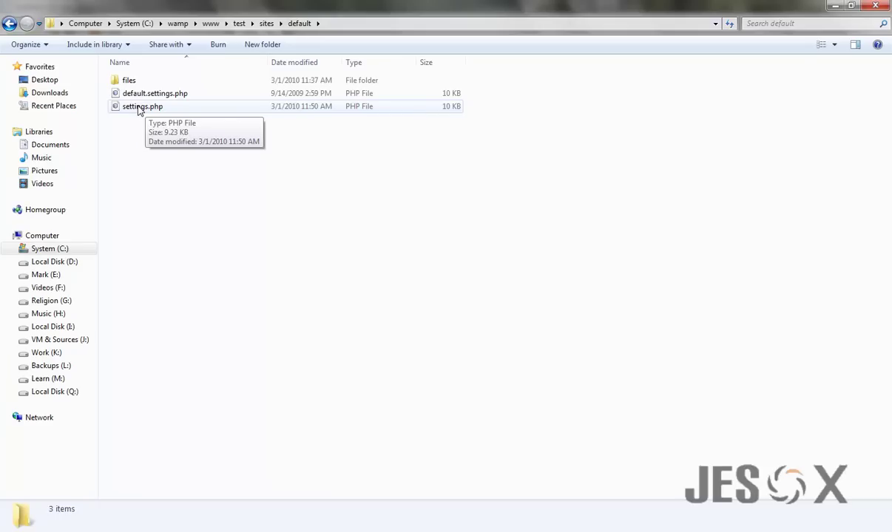
double_click(137, 108)
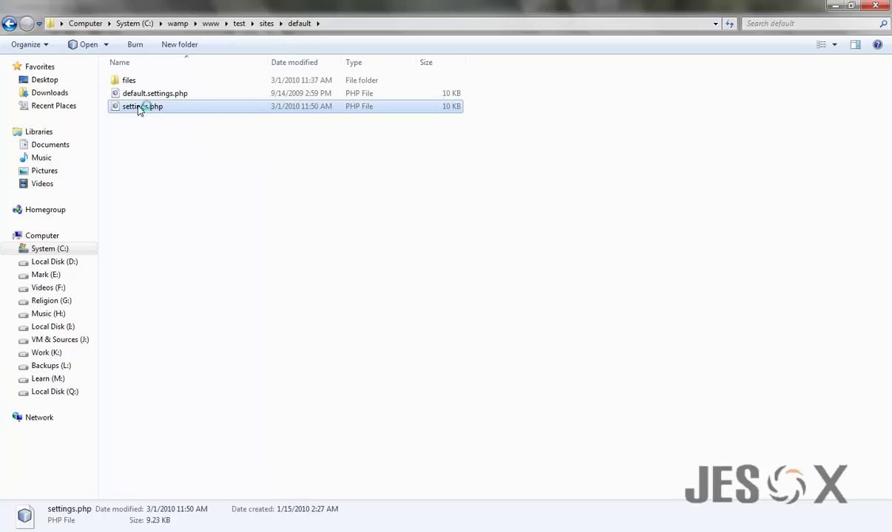
scroll(226, 284, "down", 20)
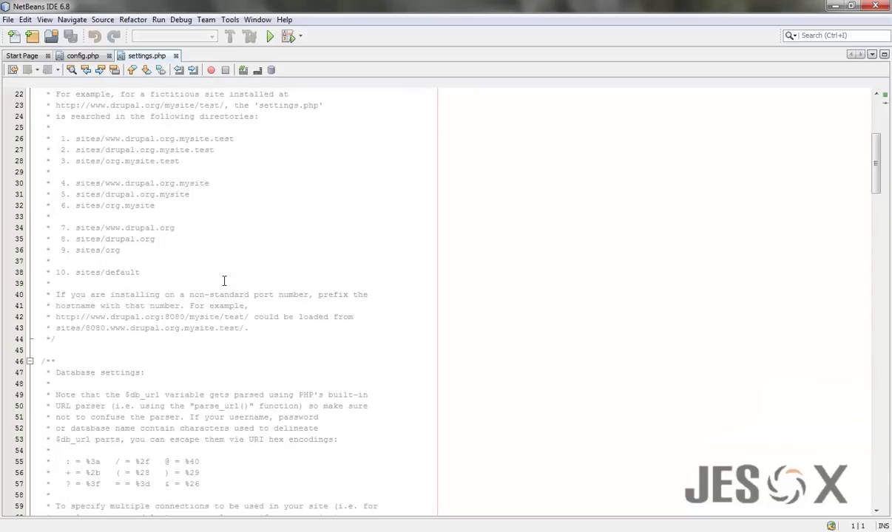
scroll(224, 282, "down", 4)
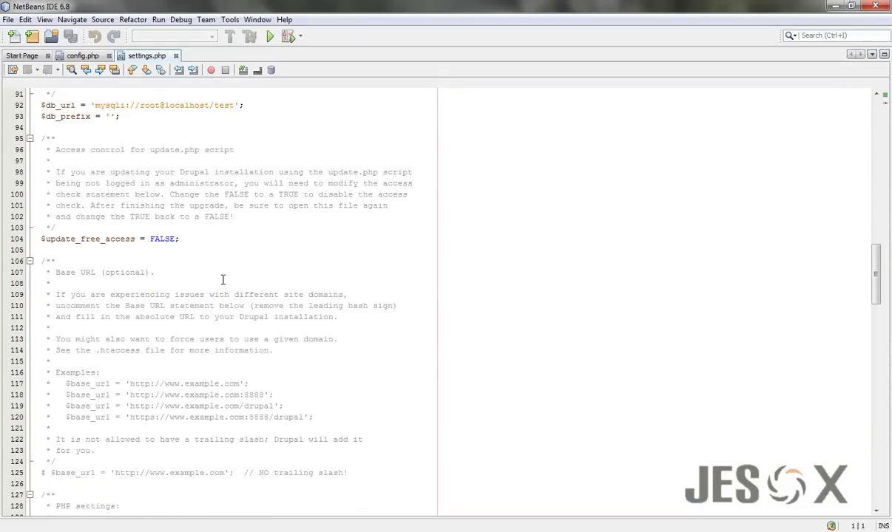
scroll(223, 279, "down", 20)
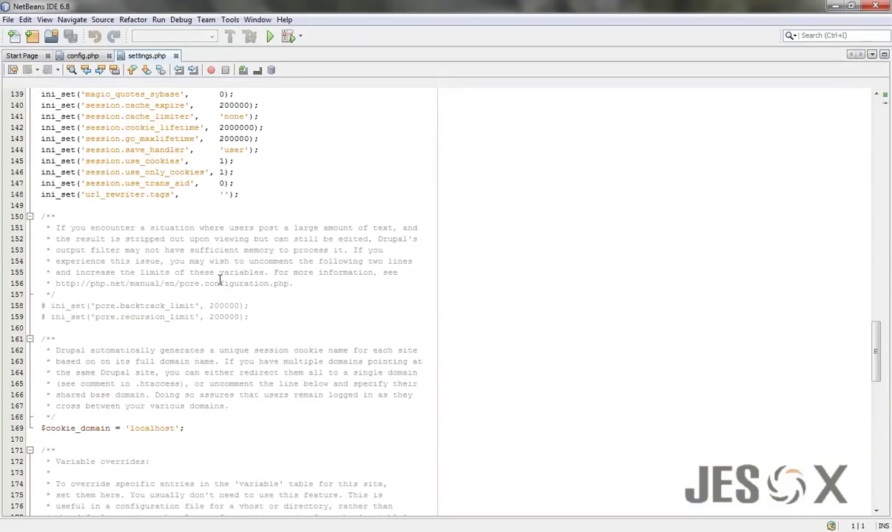
Check the $cookie_domain line and its domain value in settings.php, and close the file.
left_click_drag(42, 295, 187, 294)
left_click(187, 294)
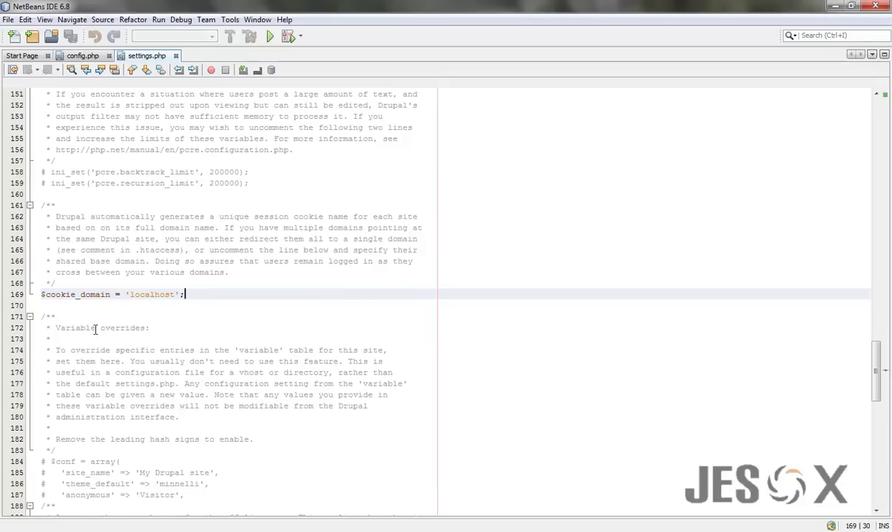
double_click(146, 294)
left_click(176, 56)
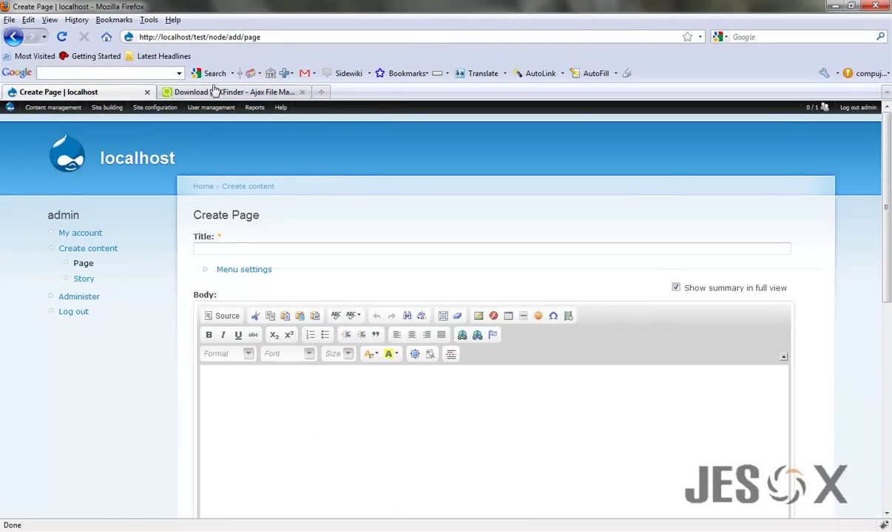
Switch to the Drupal site in Firefox, grant authenticated users the "allow CKFinder file uploads" permission, and save the permissions.
mouse_move(251, 109)
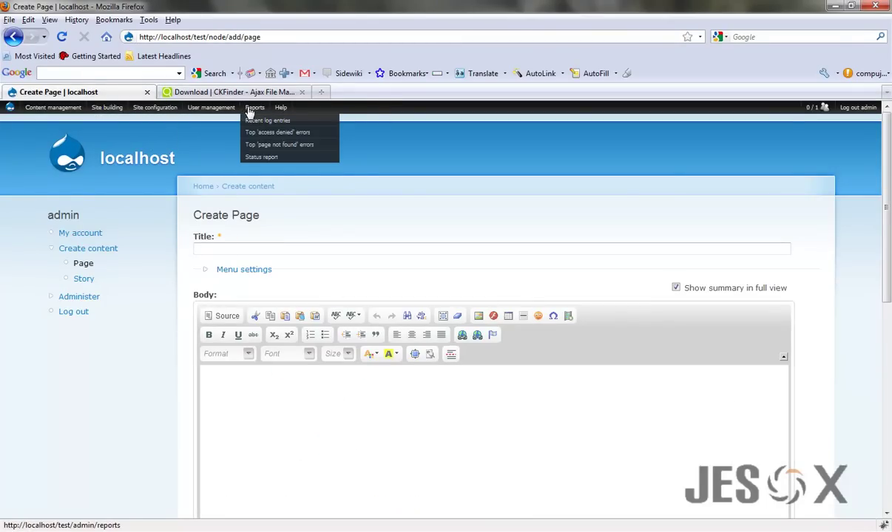
mouse_move(200, 111)
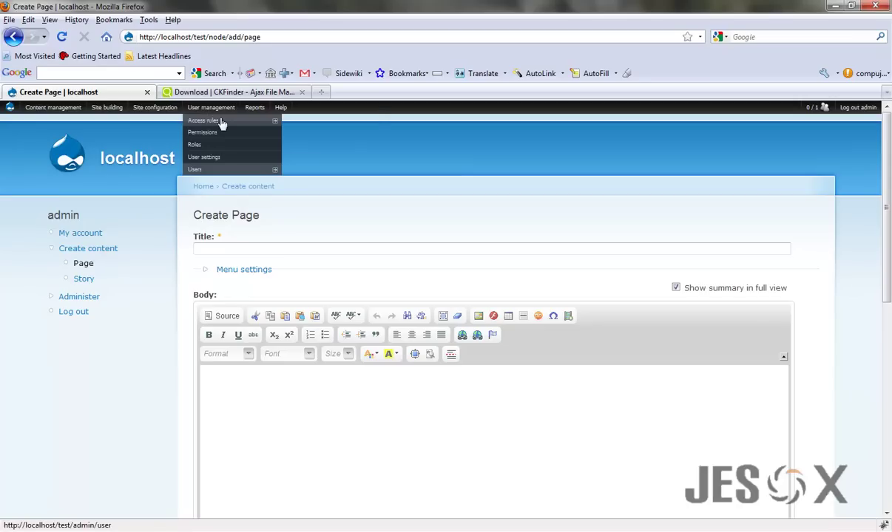
left_click(213, 134)
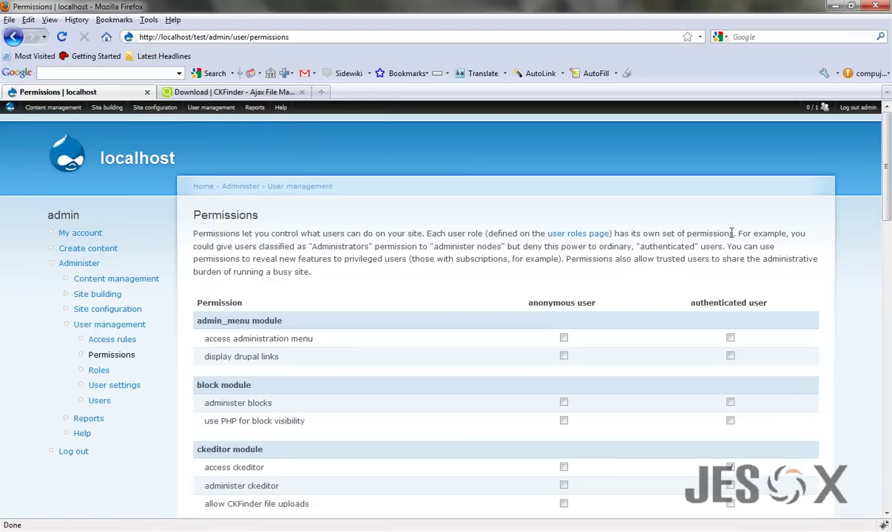
scroll(732, 233, "down", 5)
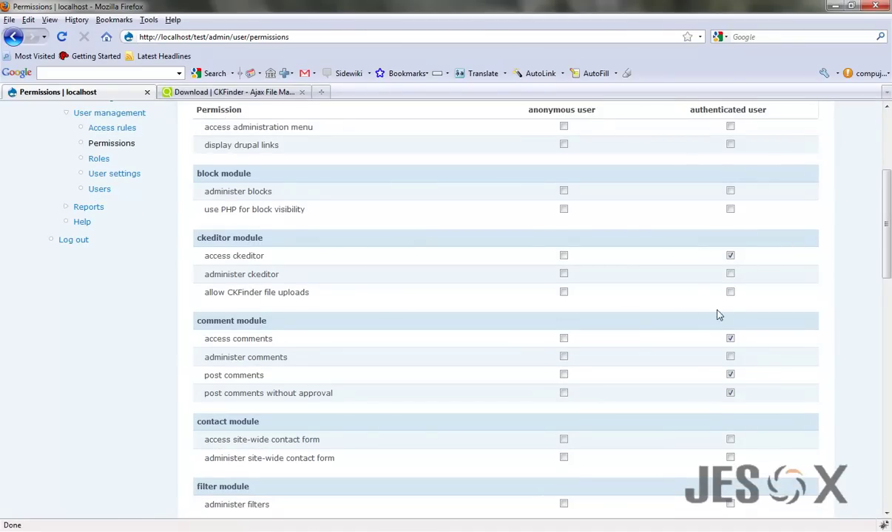
left_click(731, 293)
left_click_drag(886, 271, 887, 501)
left_click(254, 418)
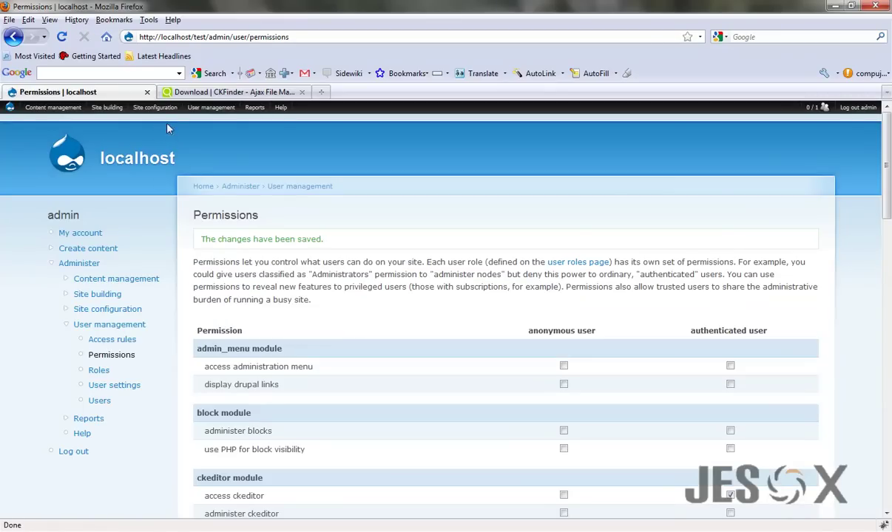
Open the Advanced profile for editing in the site's CKEditor configuration.
mouse_move(163, 114)
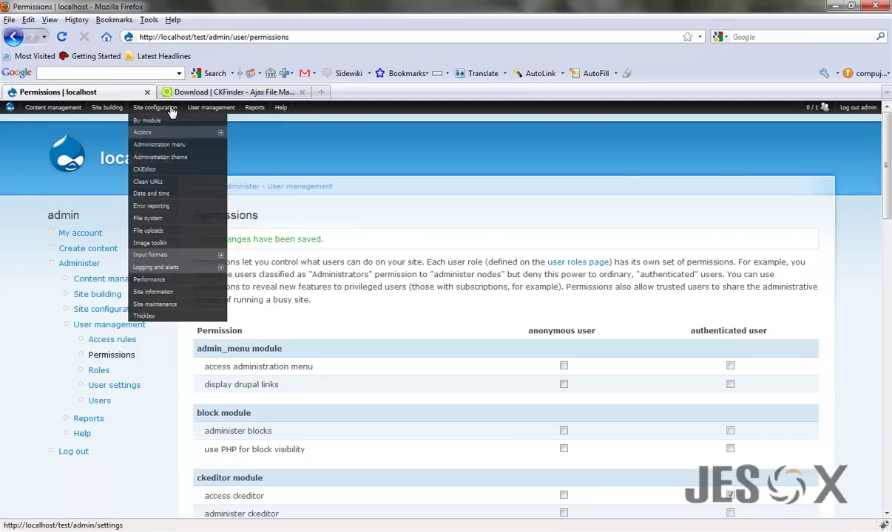
left_click(145, 171)
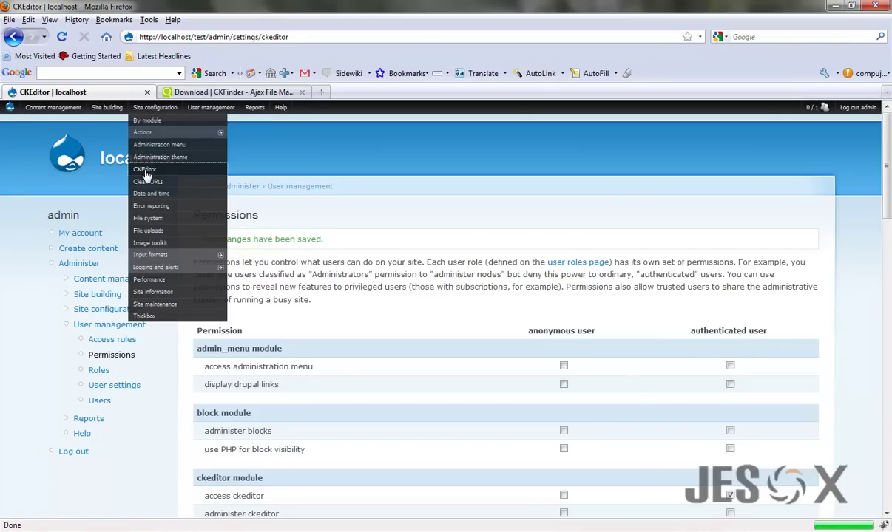
scroll(472, 208, "down", 4)
scroll(301, 317, "up", 2)
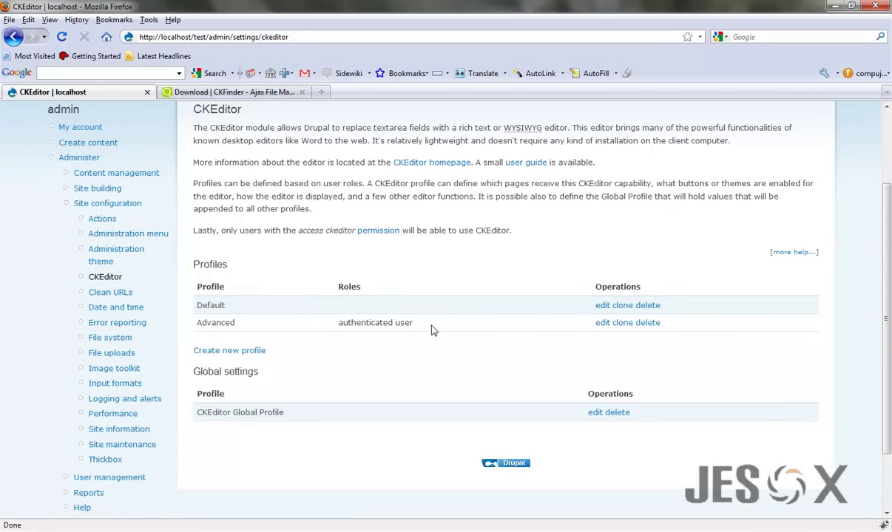
left_click(602, 324)
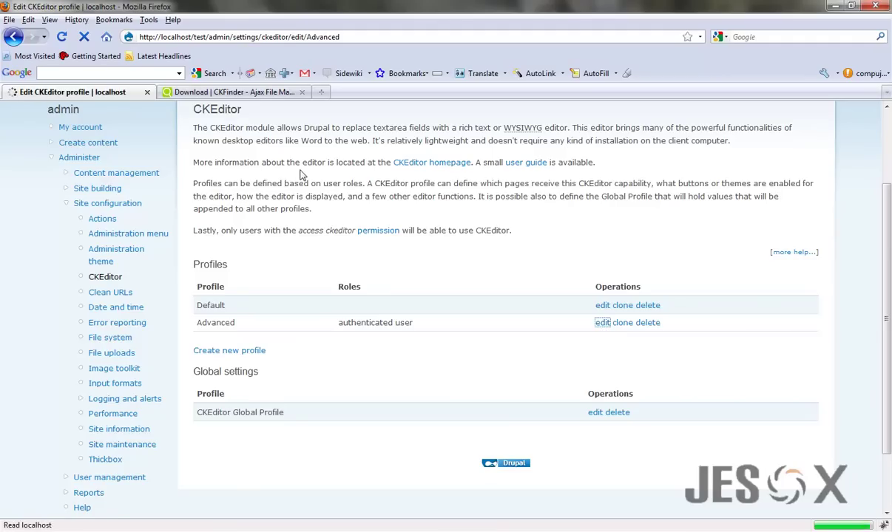
Set the profile's file browser type for the Link dialog to CKFinder in the file browser settings, and save the profile.
scroll(409, 235, "down", 4)
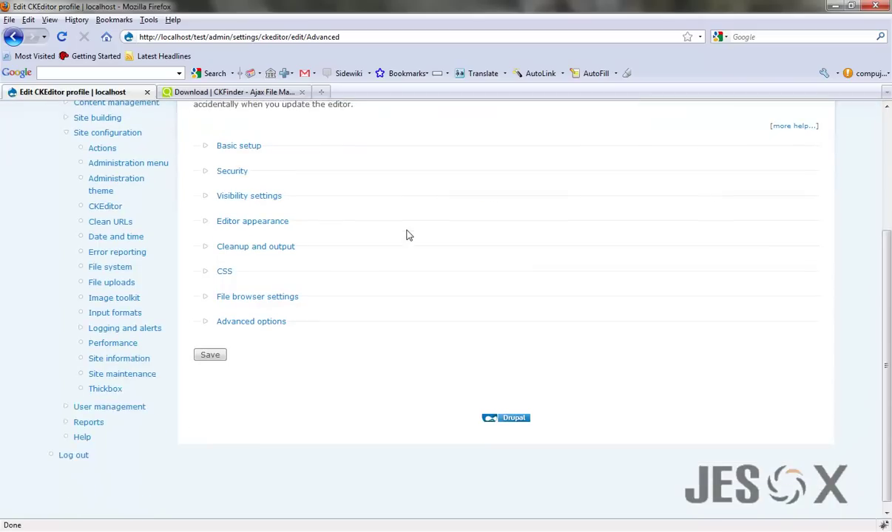
left_click(276, 297)
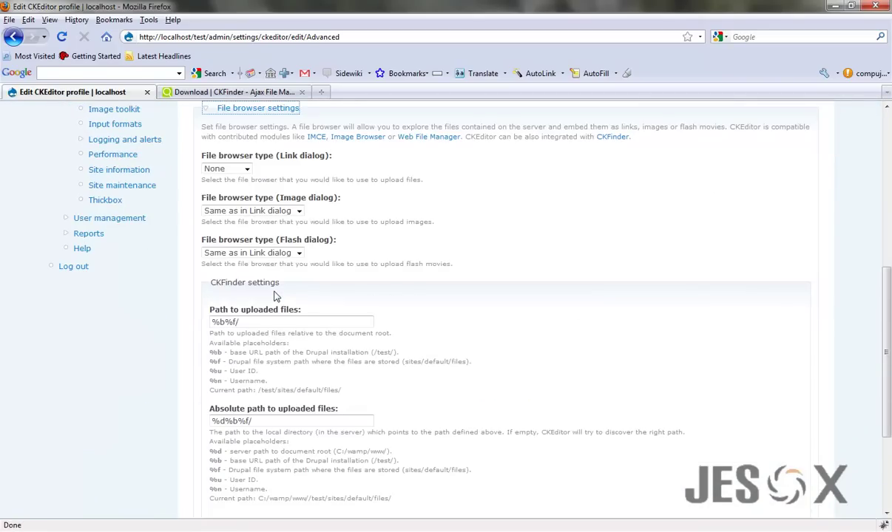
left_click(230, 167)
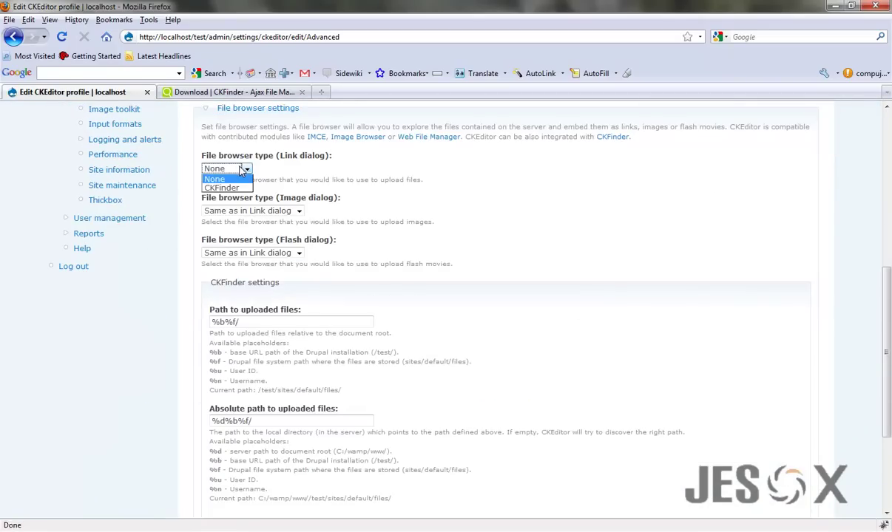
left_click(233, 188)
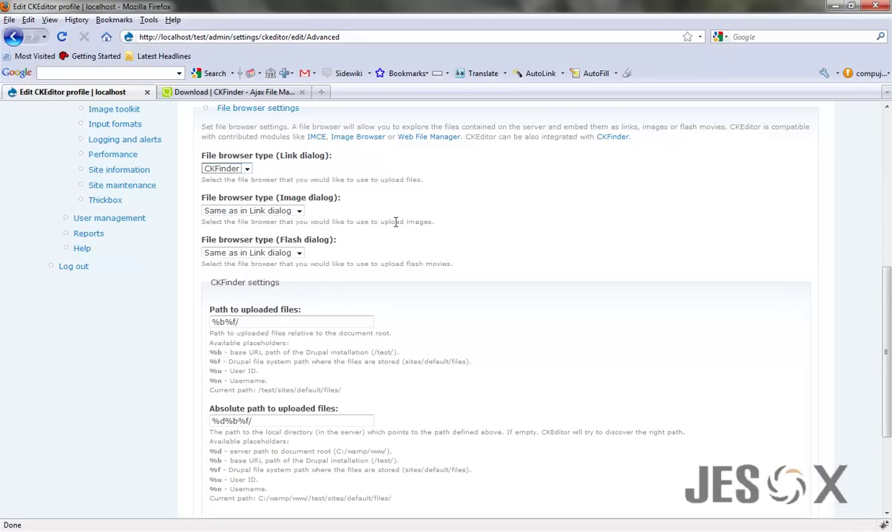
scroll(390, 231, "down", 5)
left_click(211, 418)
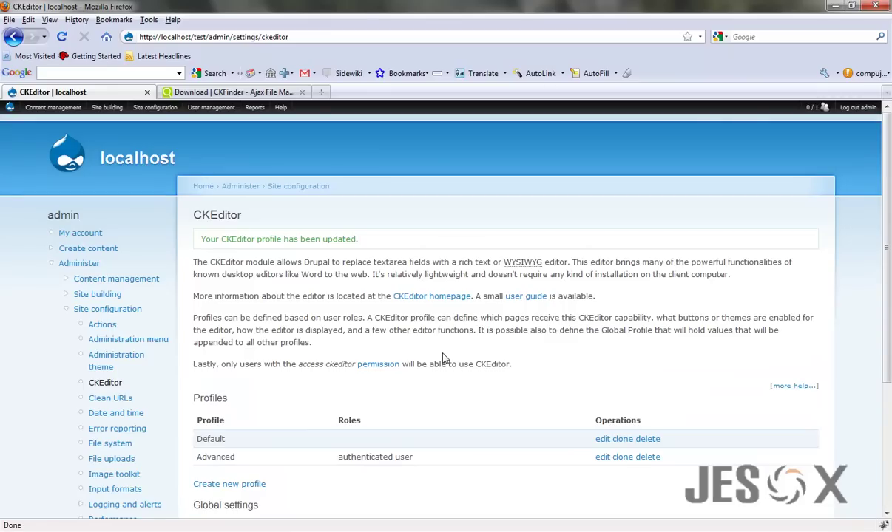
Start creating a new content item of type Page.
mouse_move(43, 107)
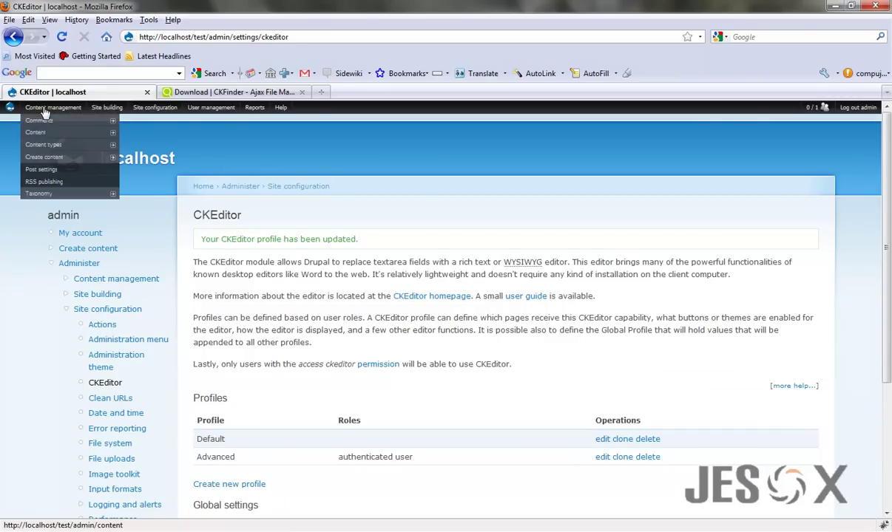
mouse_move(103, 159)
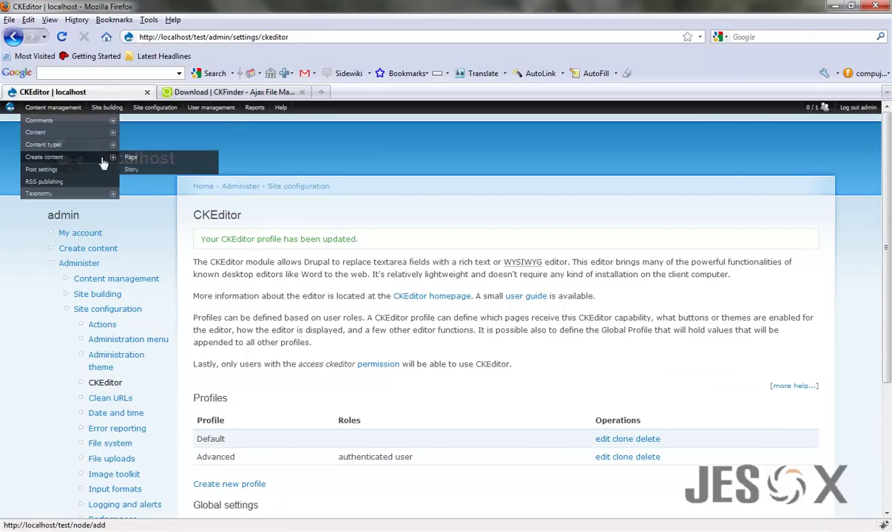
left_click(170, 160)
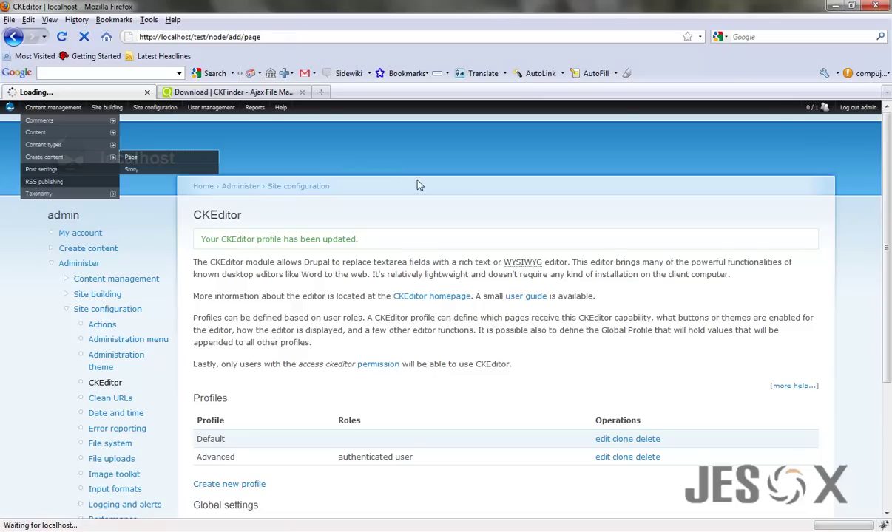
scroll(602, 248, "down", 3)
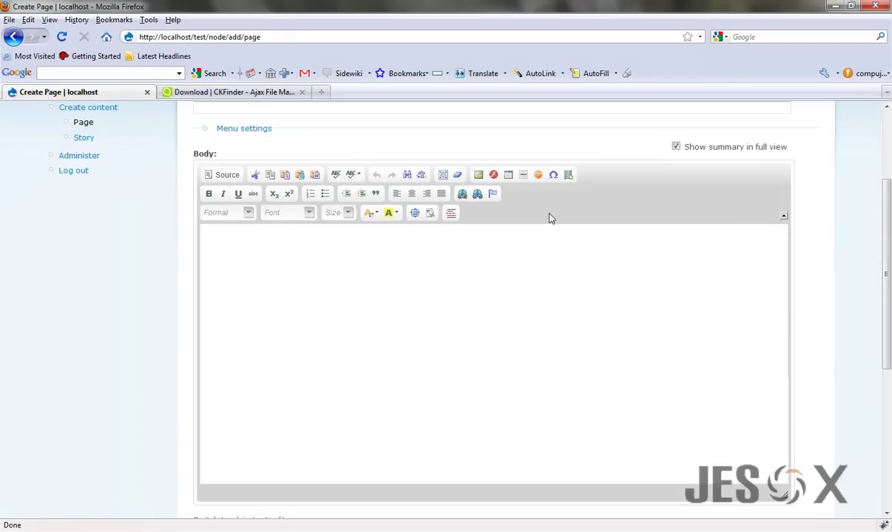
Upload Koala.jpg from Sample Pictures to the server through the body editor's Image Properties dialog.
left_click(478, 176)
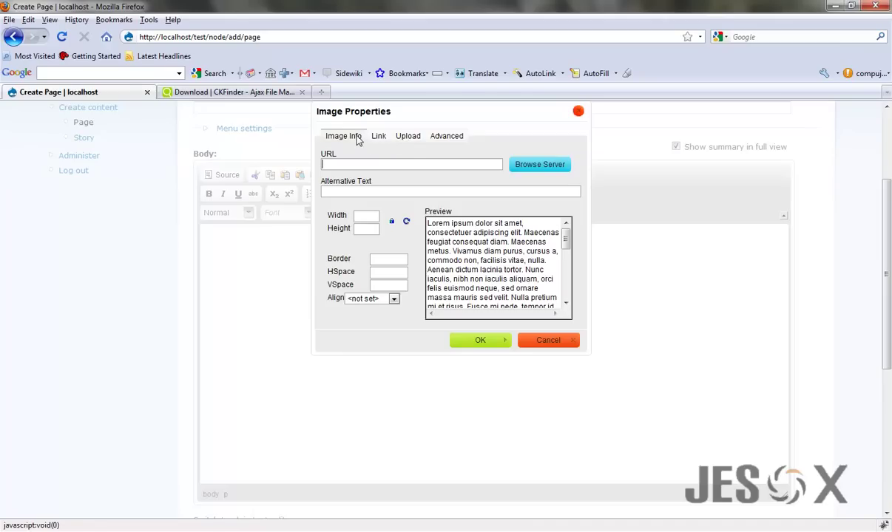
left_click(408, 138)
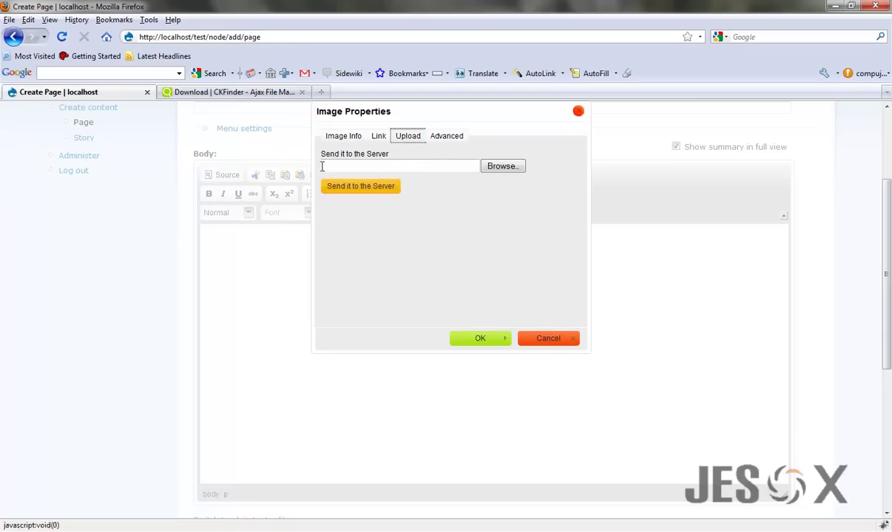
left_click(503, 166)
double_click(406, 129)
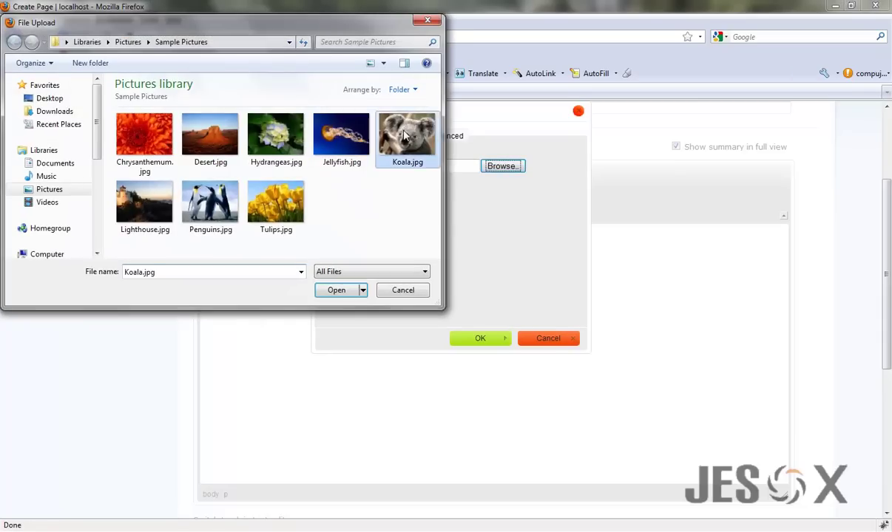
left_click(375, 189)
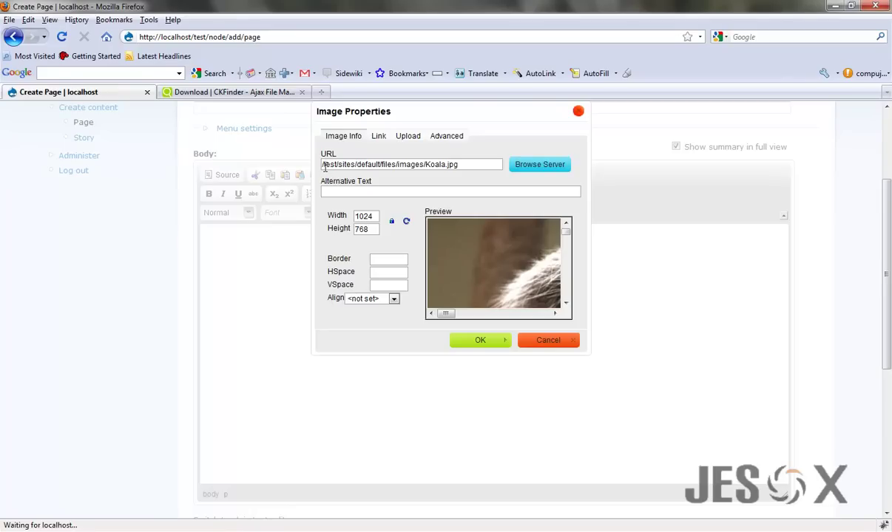
Check the uploaded image's URL, width and height, and insert Koala.jpg into the page body.
left_click_drag(323, 167, 479, 163)
left_click(484, 162)
left_click(322, 165, "shift")
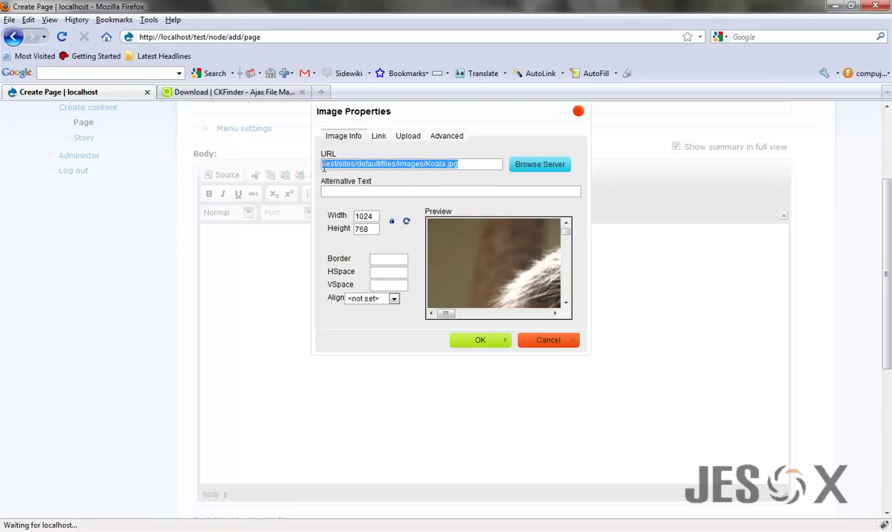
left_click(323, 168)
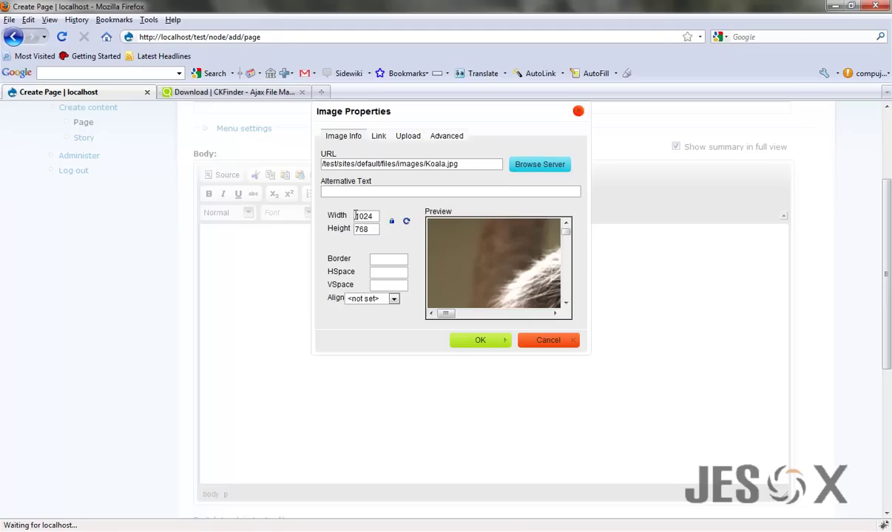
double_click(364, 216)
double_click(362, 230)
left_click(474, 342)
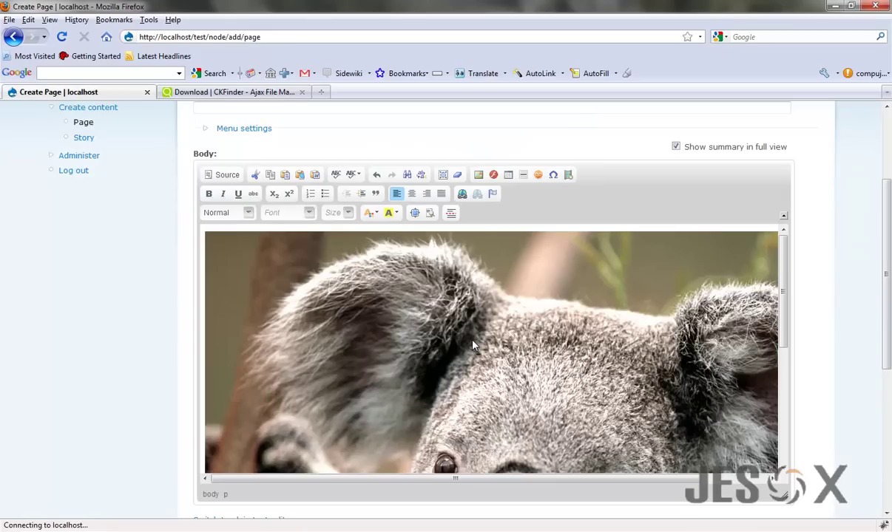
Start another image for the body, browse the server's Images folder in CKFinder, and select then deselect Chrysanthemum.jpg.
scroll(540, 296, "down", 5)
scroll(564, 265, "up", 5)
scroll(822, 303, "up", 5)
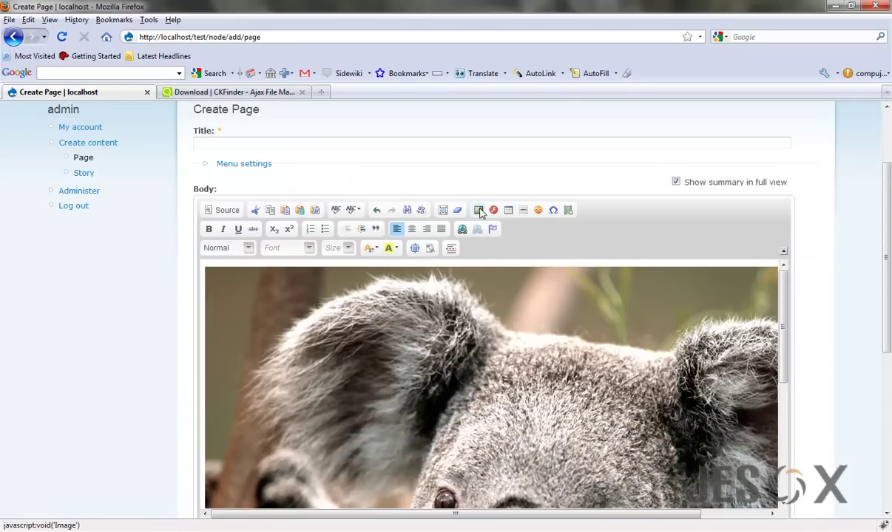
left_click(478, 210)
left_click(536, 170)
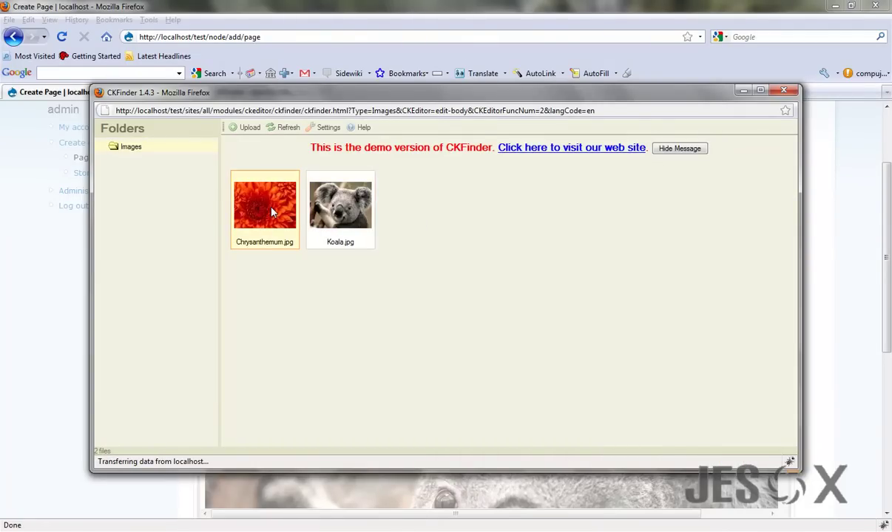
left_click(272, 213)
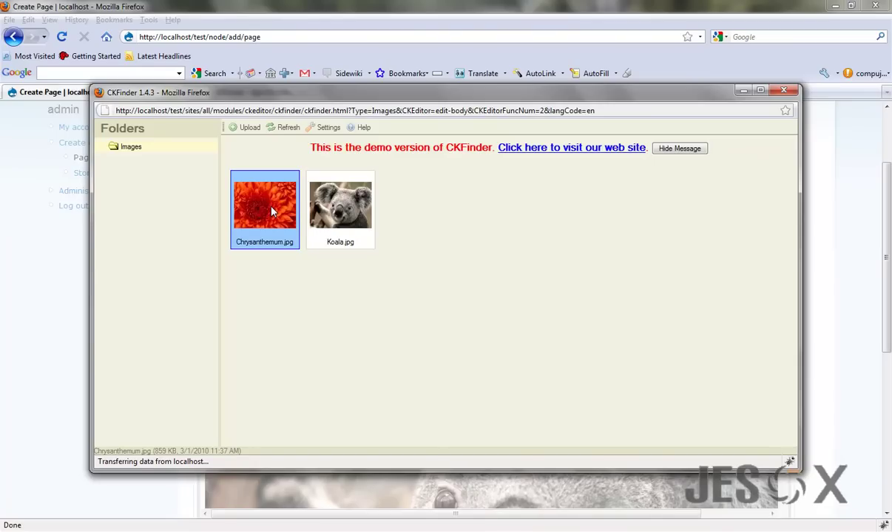
left_click(482, 214)
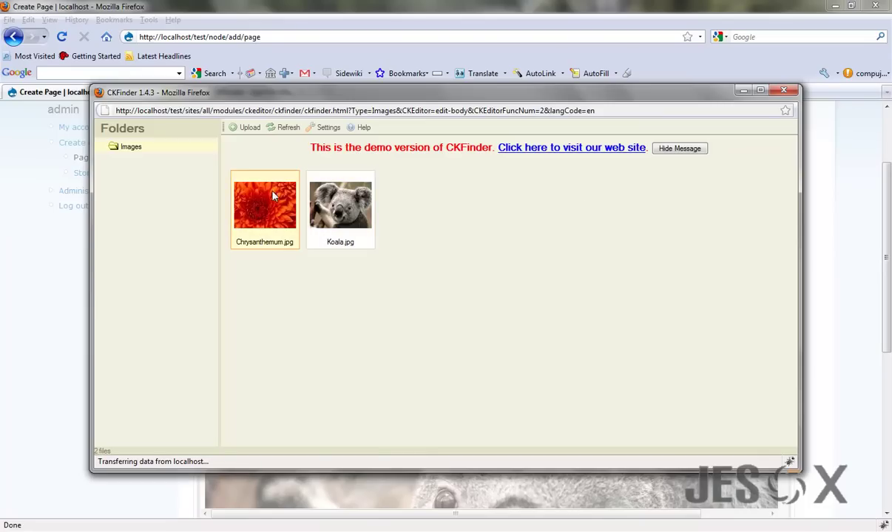
Upload Hydrangeas.jpg to the Images folder in CKFinder.
left_click(244, 128)
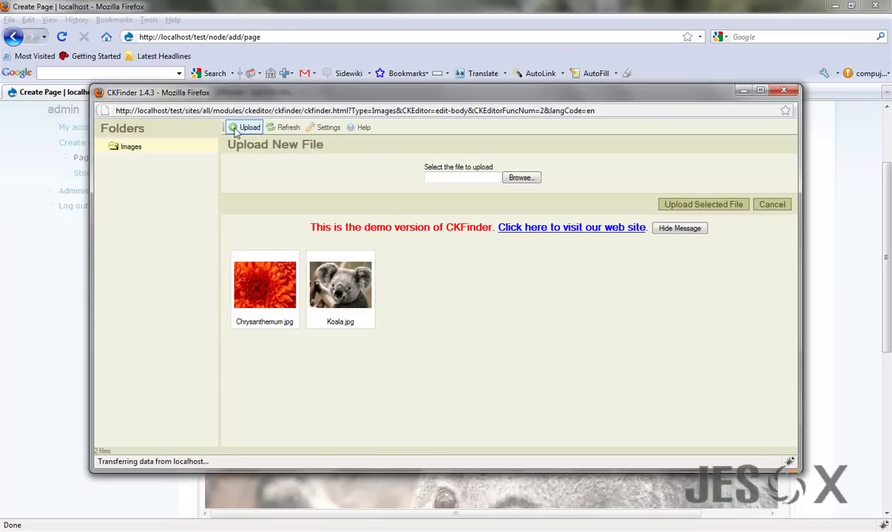
left_click(521, 178)
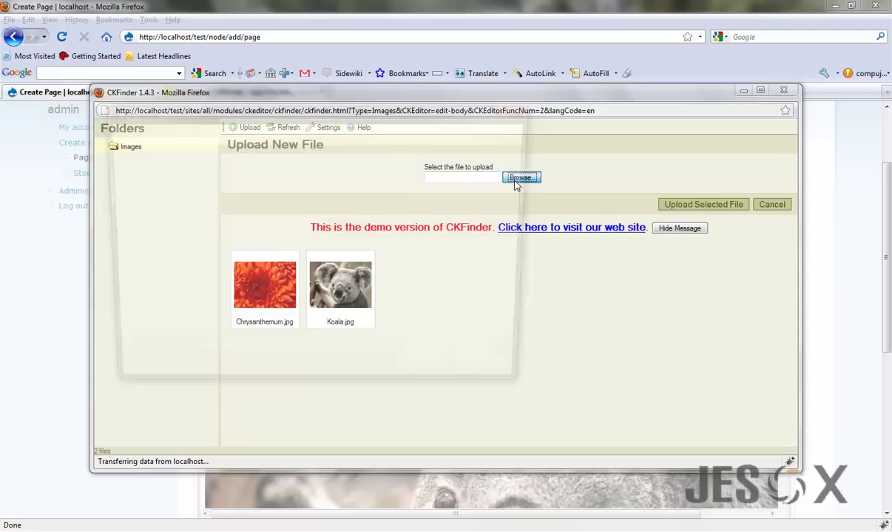
double_click(353, 235)
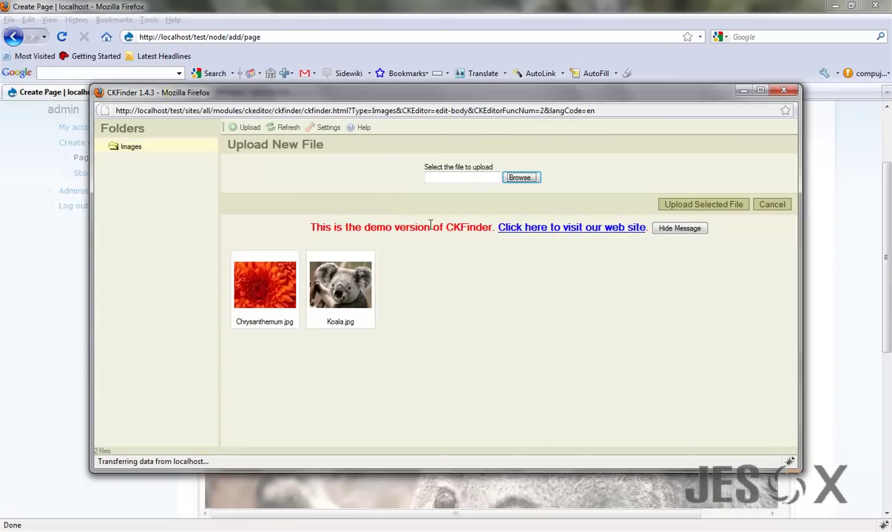
left_click(701, 204)
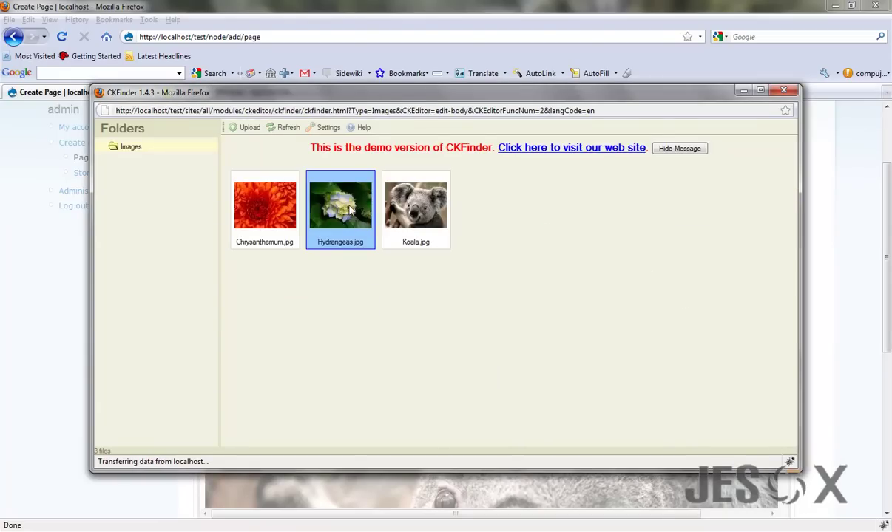
Choose Hydrangeas.jpg in CKFinder, insert it into the page body, and view it in the editor.
double_click(351, 211)
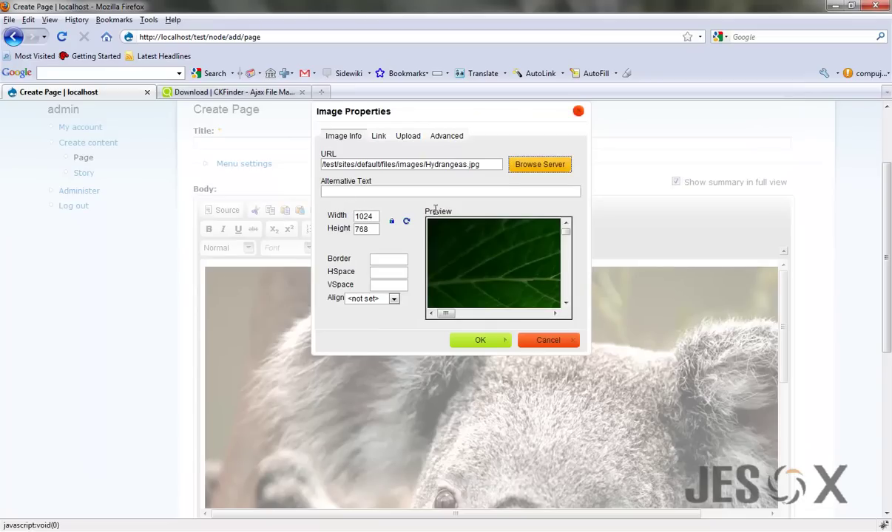
left_click(484, 340)
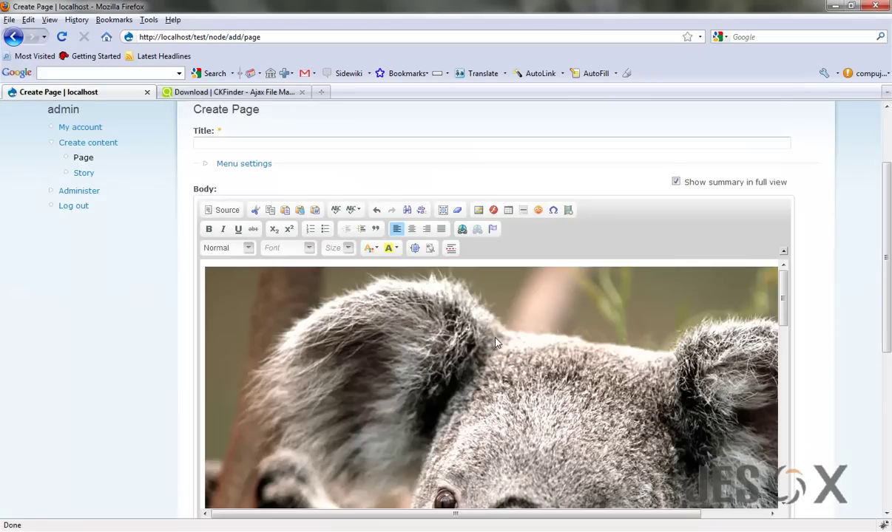
scroll(496, 342, "down", 10)
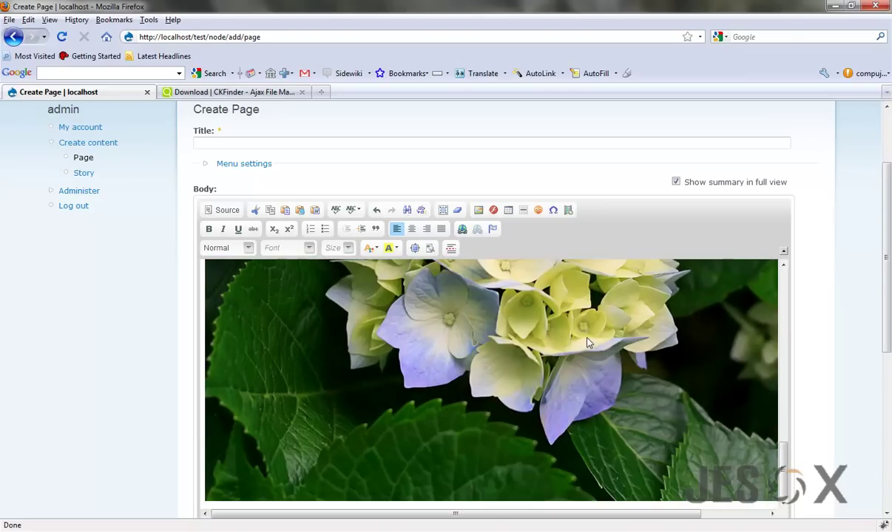